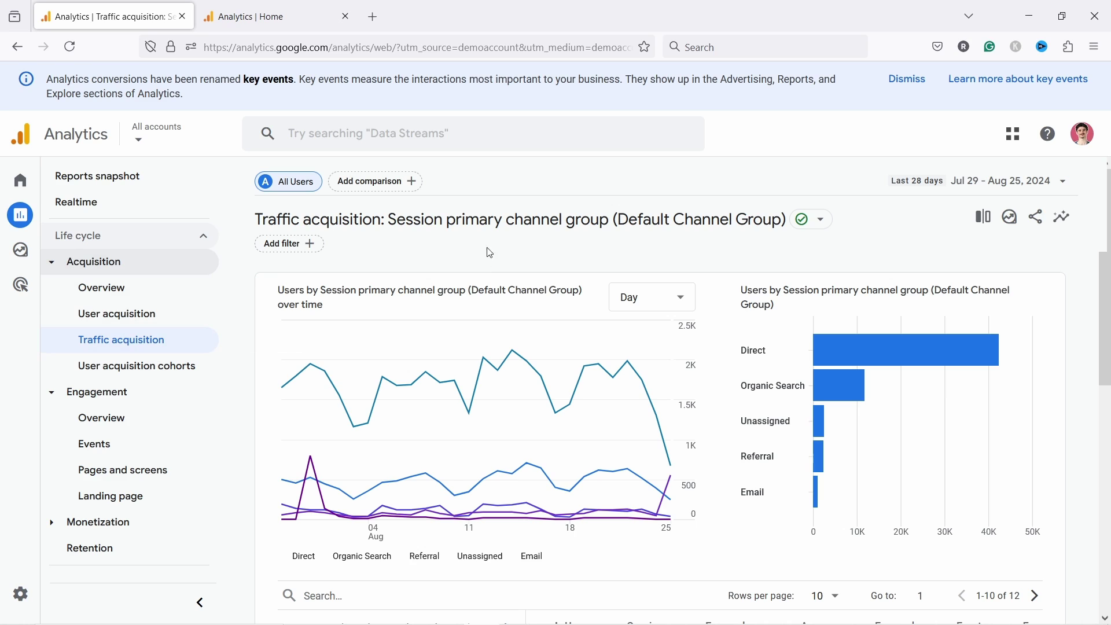
{"action": "left_click_drag", "start_coordinate": [388, 221], "coordinate": [584, 216]}
{"action": "mouse_move", "coordinate": [397, 220]}
{"action": "left_mouse_down"}
{"action": "mouse_move", "coordinate": [445, 220]}
{"action": "mouse_move", "coordinate": [412, 213]}
{"action": "left_mouse_up"}
{"action": "left_click", "coordinate": [412, 213]}
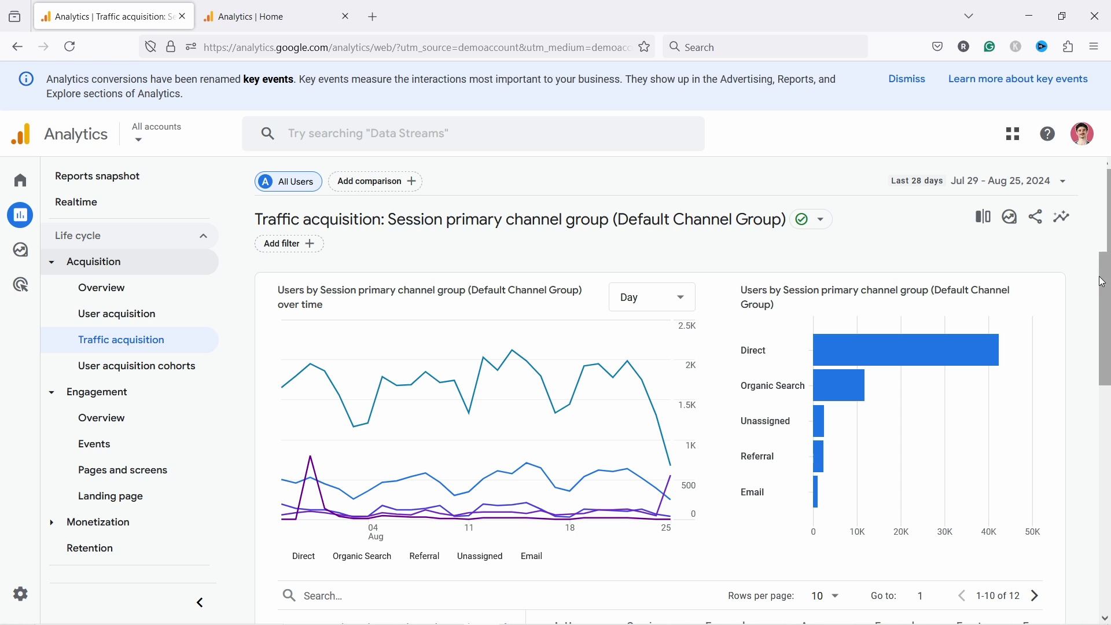
Step: Filter the Traffic acquisition table by searching its channel groups for "email"
{"action": "left_click_drag", "start_coordinate": [1104, 276], "coordinate": [1107, 457]}
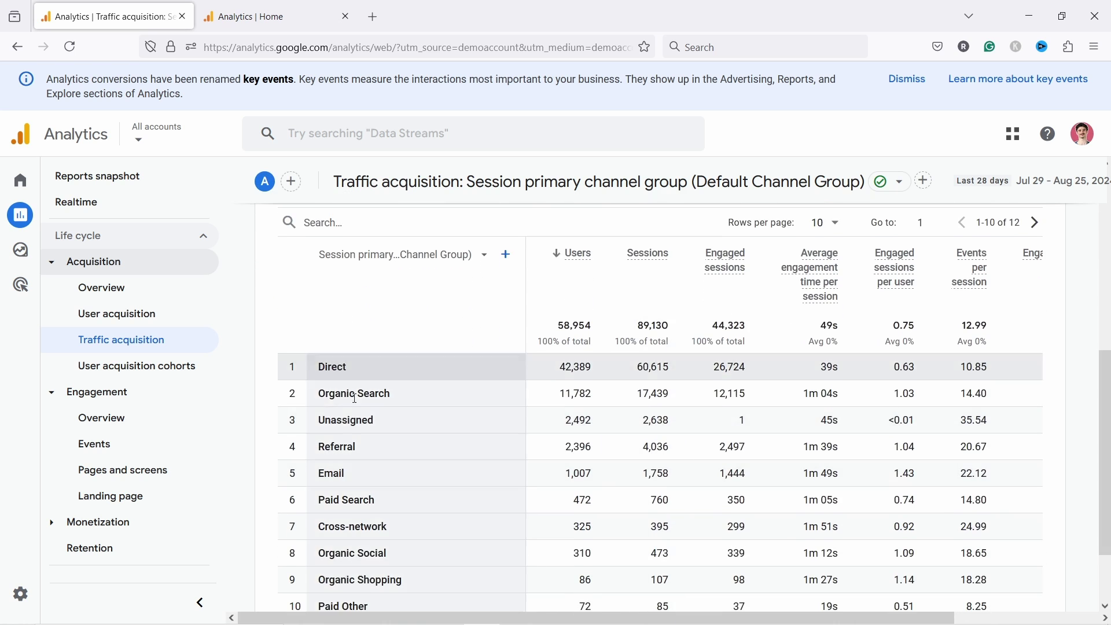
{"action": "scroll", "coordinate": [347, 307], "scroll_direction": "up", "scroll_amount": 1}
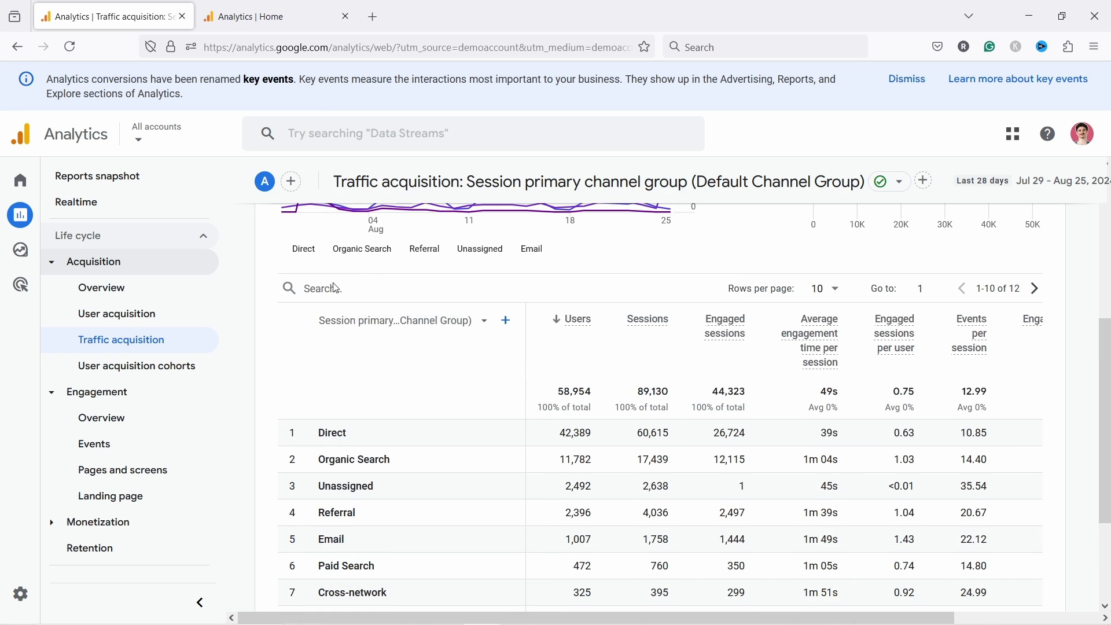
{"action": "left_click", "coordinate": [320, 288]}
{"action": "type", "text": "email"}
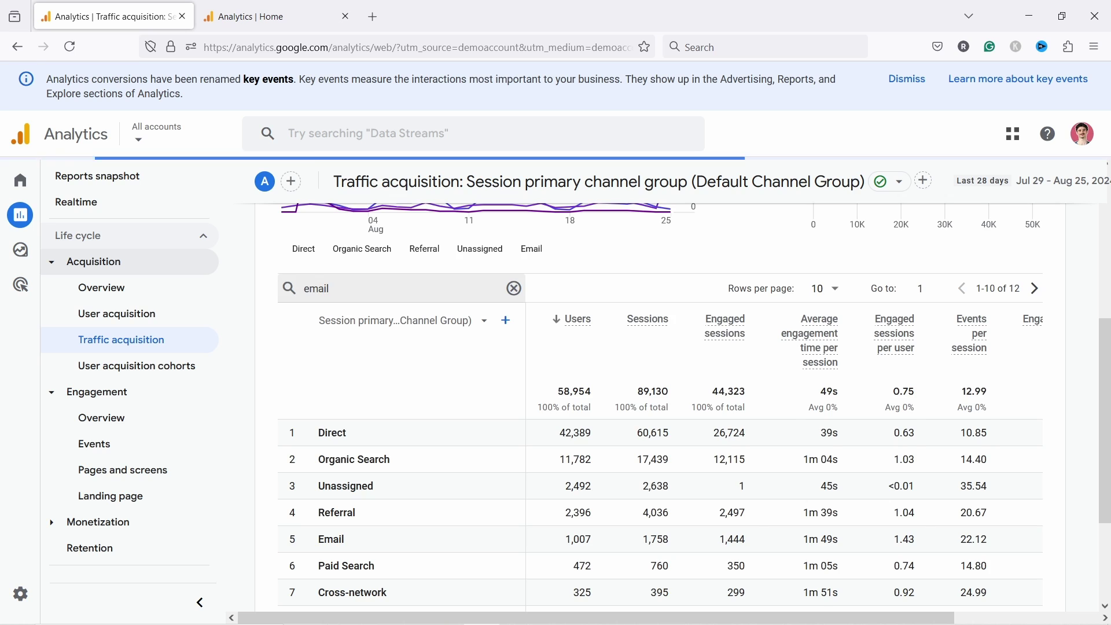
{"action": "key", "text": "Return"}
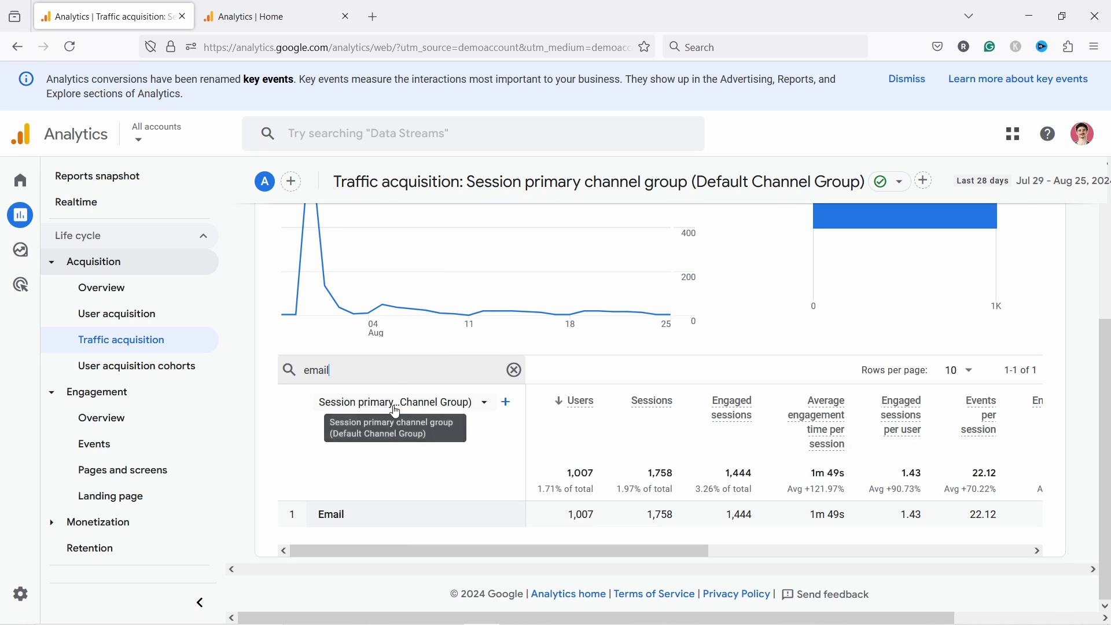
Step: Add Session campaign as a secondary dimension to the Traffic acquisition table
{"action": "left_click", "coordinate": [507, 404]}
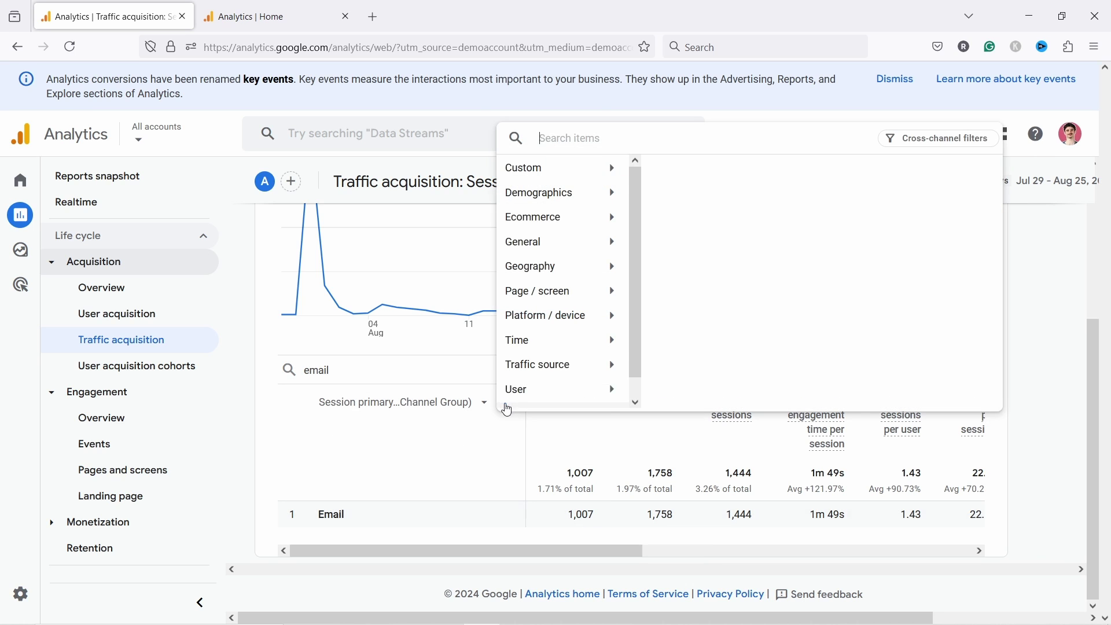
{"action": "type", "text": "camp"}
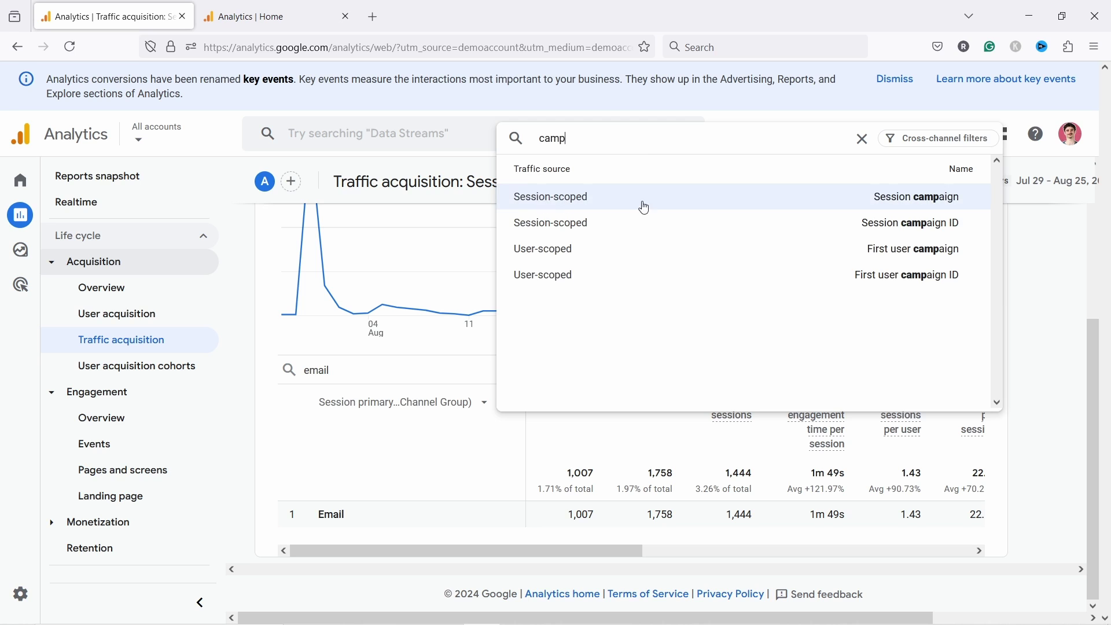
{"action": "left_click", "coordinate": [909, 209]}
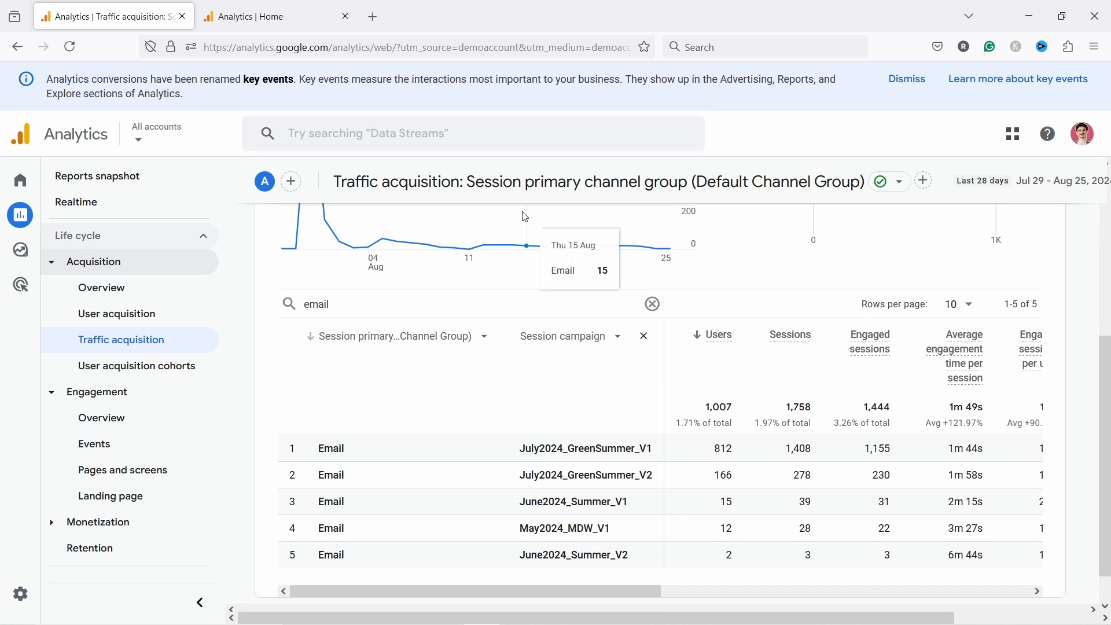
{"action": "scroll", "coordinate": [590, 332], "scroll_direction": "down", "scroll_amount": 2}
{"action": "scroll", "coordinate": [910, 414], "scroll_direction": "up", "scroll_amount": 6}
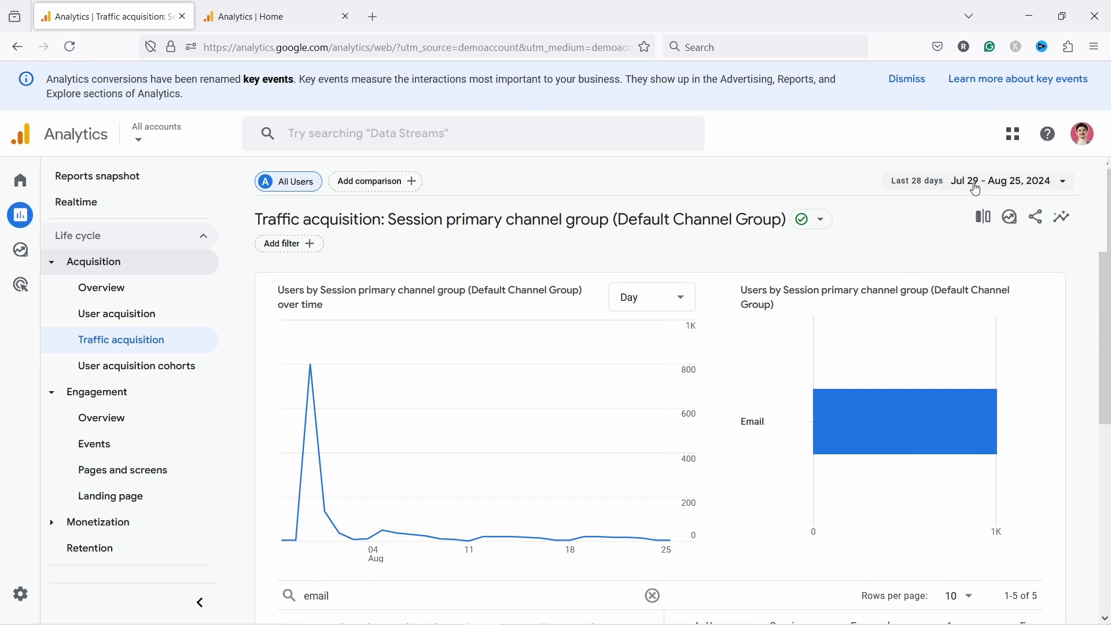
{"action": "left_click", "coordinate": [978, 190]}
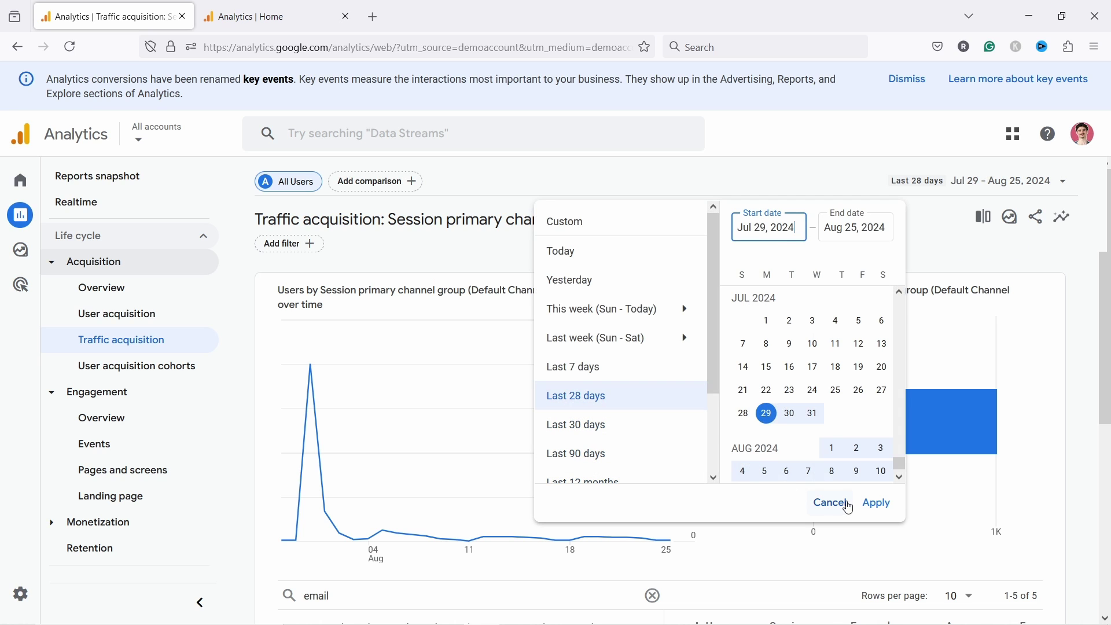
{"action": "left_click", "coordinate": [849, 508]}
Step: Examine the users, sessions, engaged sessions and average engagement time per session for each email campaign in the table
{"action": "scroll", "coordinate": [734, 278], "scroll_direction": "down", "scroll_amount": 6}
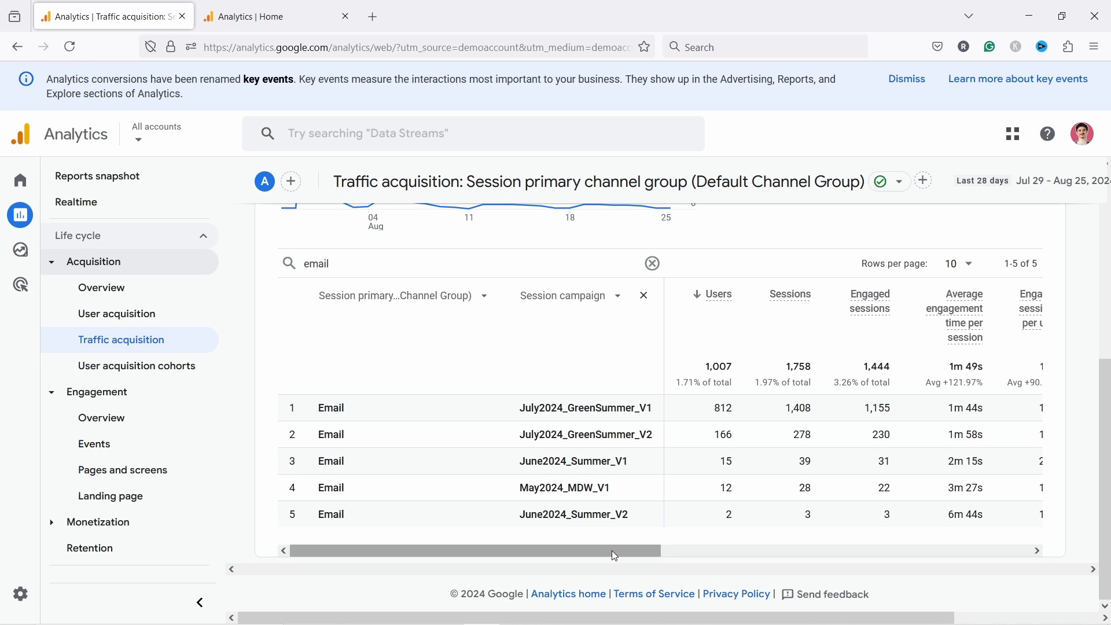
{"action": "mouse_move", "coordinate": [614, 555]}
{"action": "left_mouse_down"}
{"action": "mouse_move", "coordinate": [776, 540]}
{"action": "mouse_move", "coordinate": [597, 547]}
{"action": "left_mouse_up"}
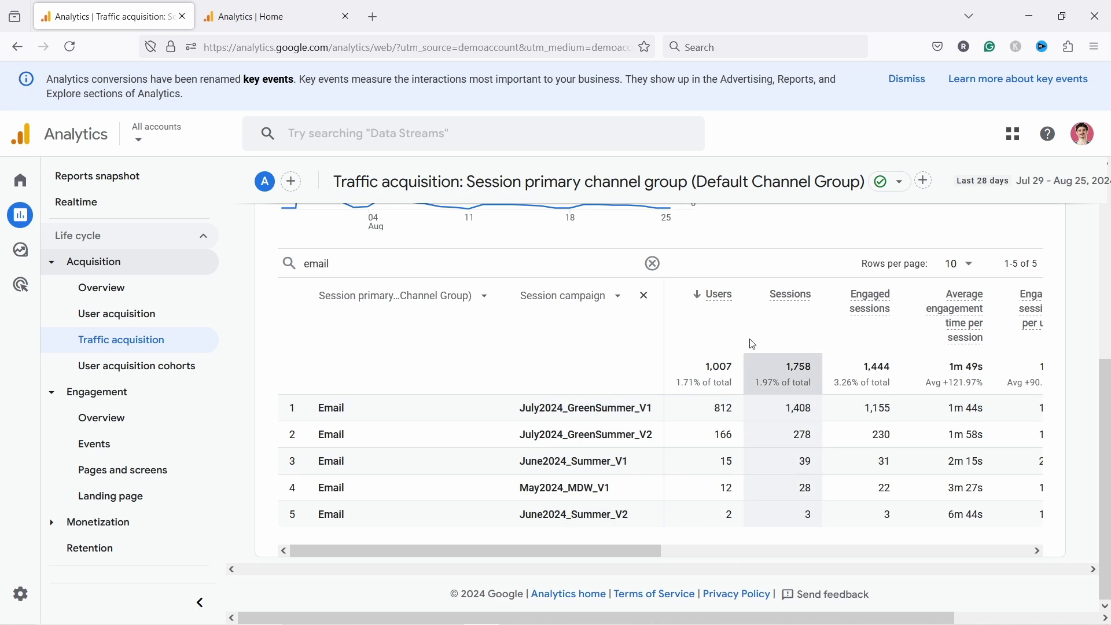
{"action": "left_click_drag", "start_coordinate": [716, 407], "coordinate": [733, 408]}
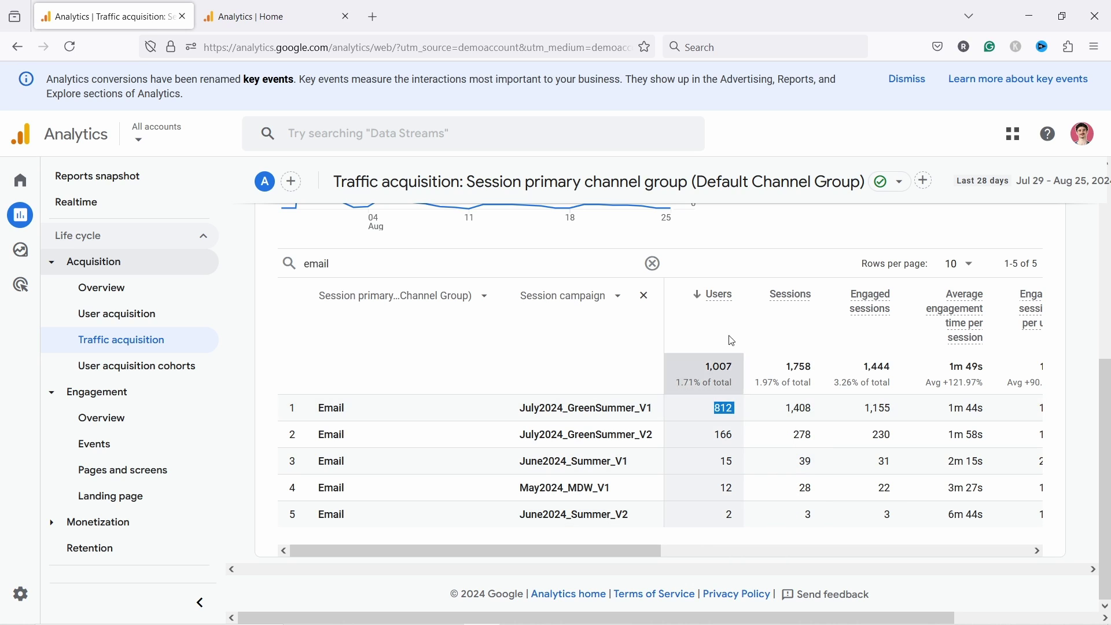
{"action": "left_click", "coordinate": [727, 413]}
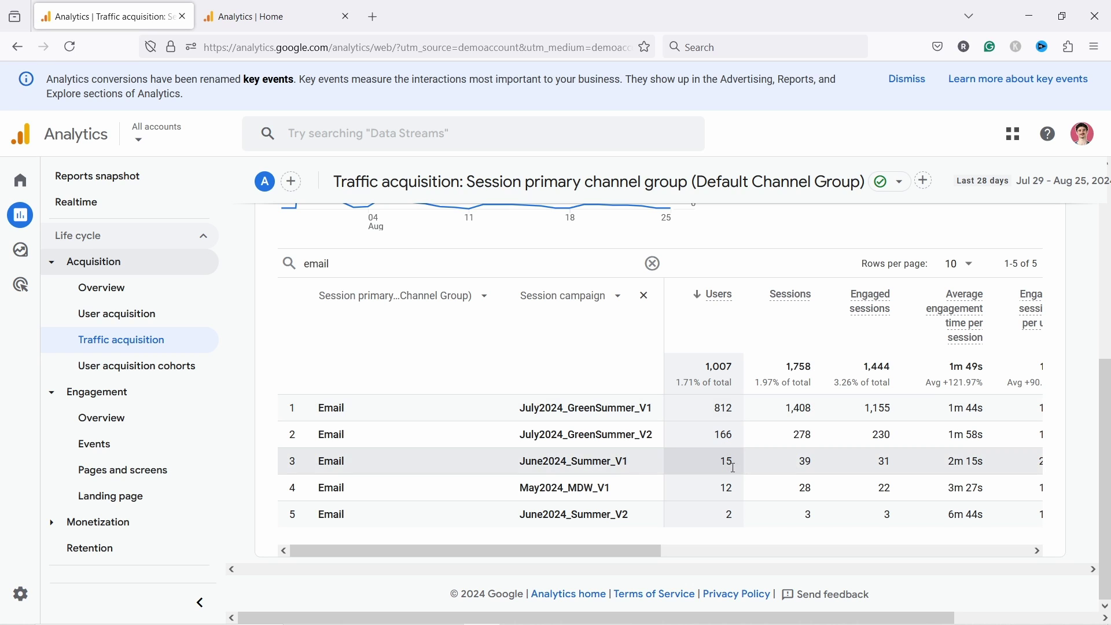
{"action": "left_click_drag", "start_coordinate": [643, 556], "coordinate": [741, 549]}
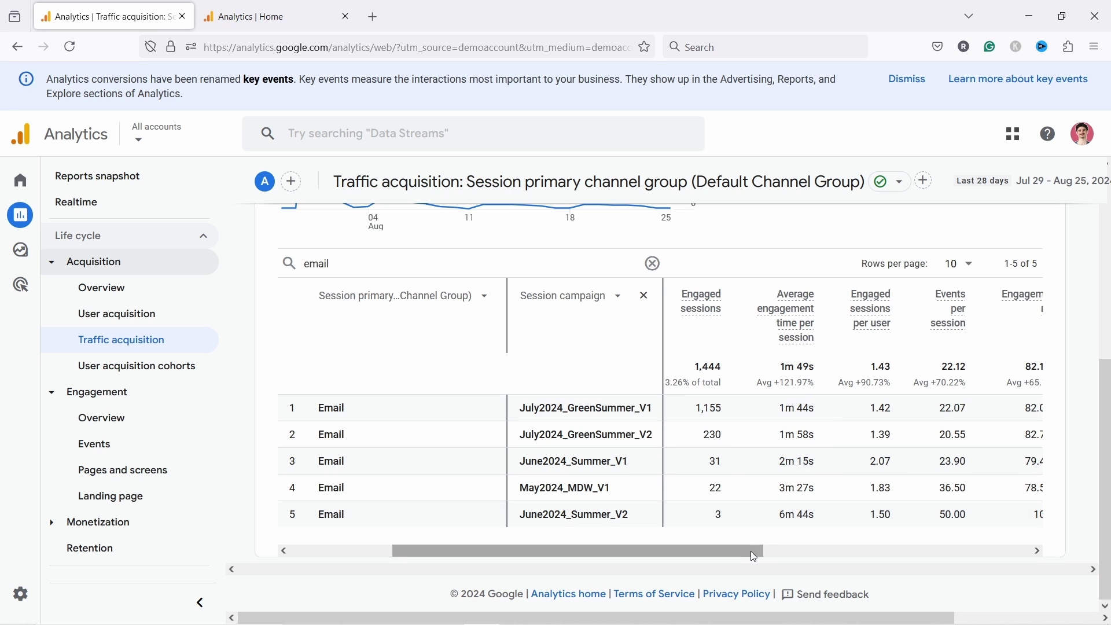
{"action": "left_click_drag", "start_coordinate": [751, 551], "coordinate": [753, 552]}
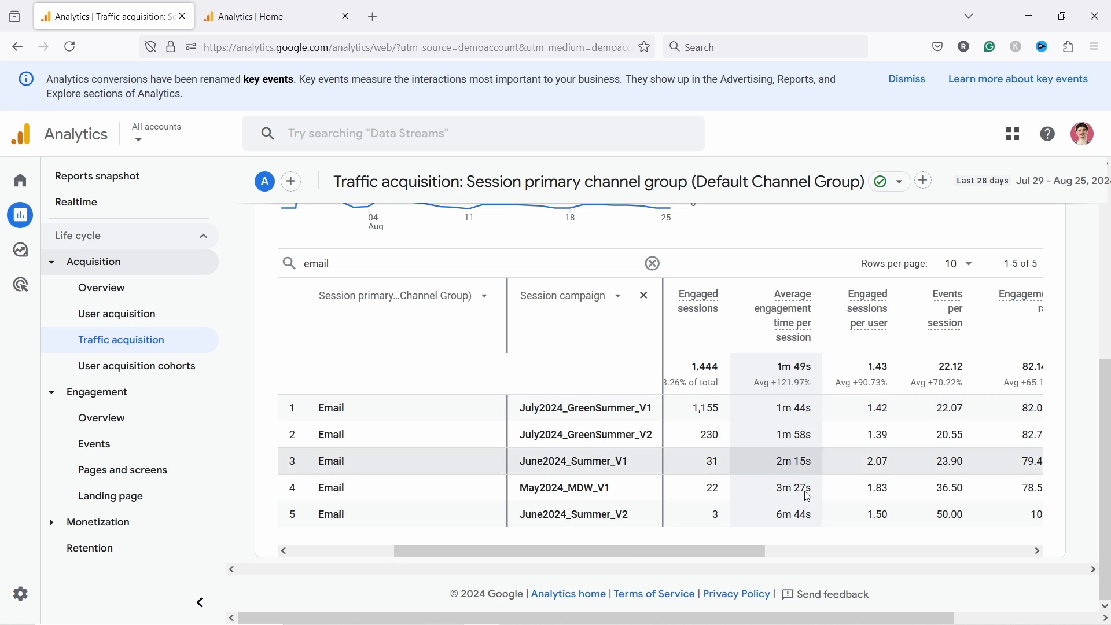
{"action": "mouse_move", "coordinate": [734, 549]}
{"action": "left_mouse_down"}
{"action": "mouse_move", "coordinate": [635, 547]}
{"action": "mouse_move", "coordinate": [753, 550]}
{"action": "left_mouse_up"}
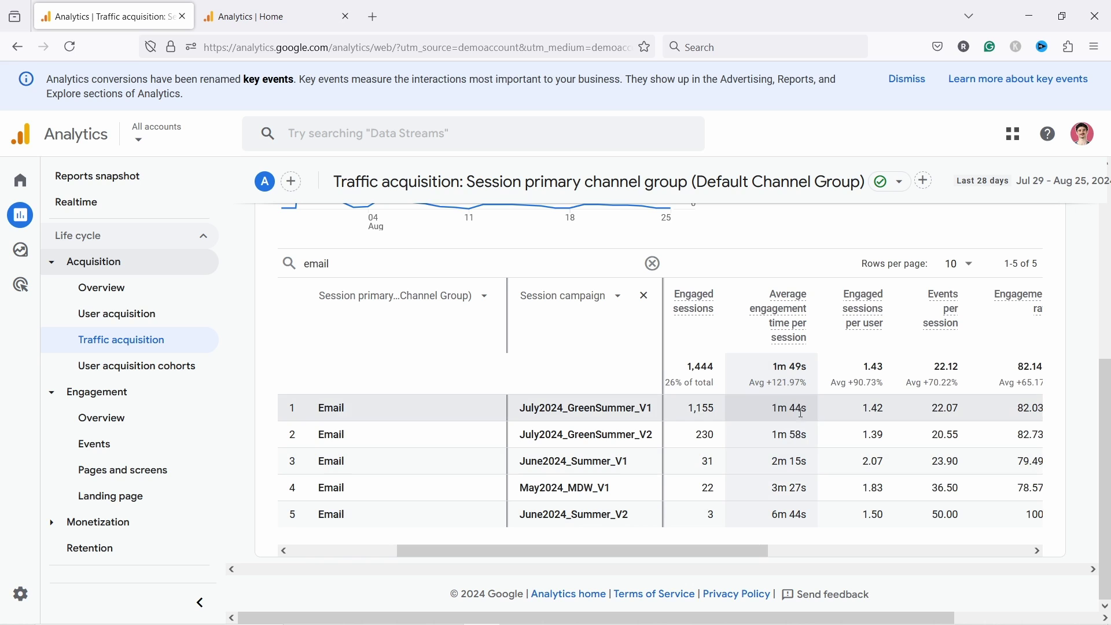
{"action": "mouse_move", "coordinate": [760, 549]}
{"action": "left_mouse_down"}
{"action": "mouse_move", "coordinate": [744, 551]}
{"action": "mouse_move", "coordinate": [780, 547]}
{"action": "mouse_move", "coordinate": [733, 550]}
{"action": "left_mouse_up"}
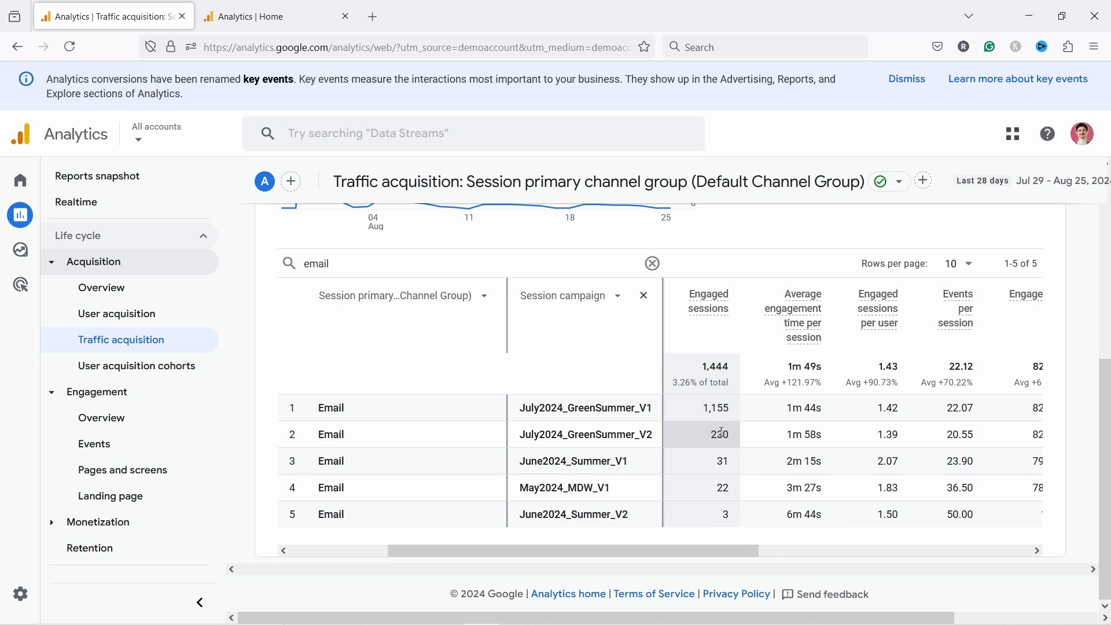
{"action": "left_click_drag", "start_coordinate": [729, 549], "coordinate": [602, 552]}
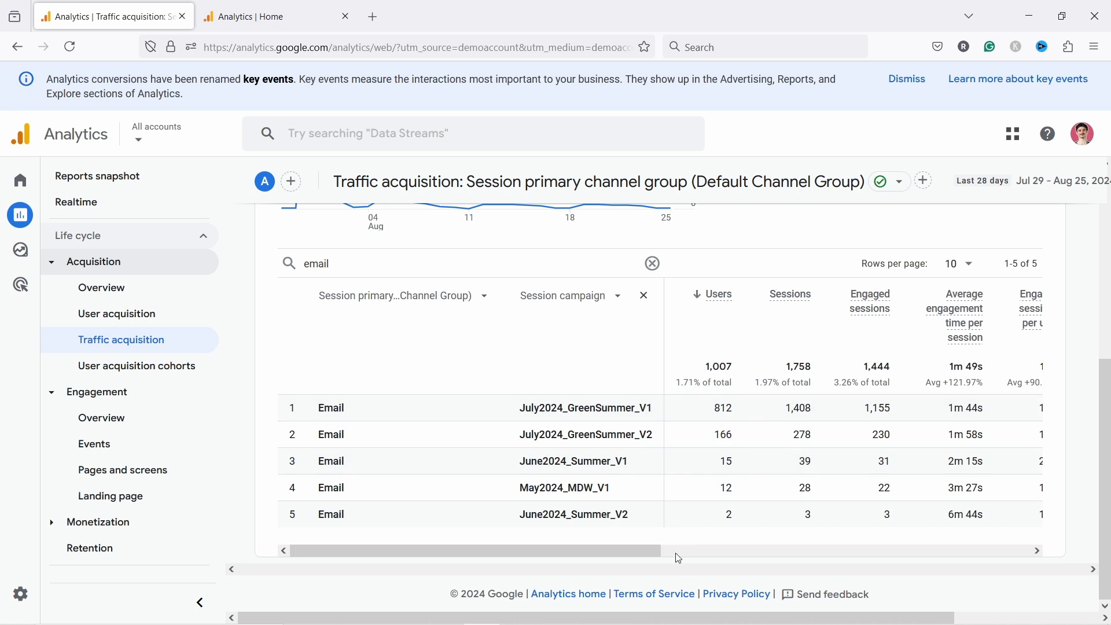
Step: Set the Session key event rate column to the purchase event and compare the rates across the email campaigns
{"action": "left_click_drag", "start_coordinate": [641, 549], "coordinate": [1040, 528]}
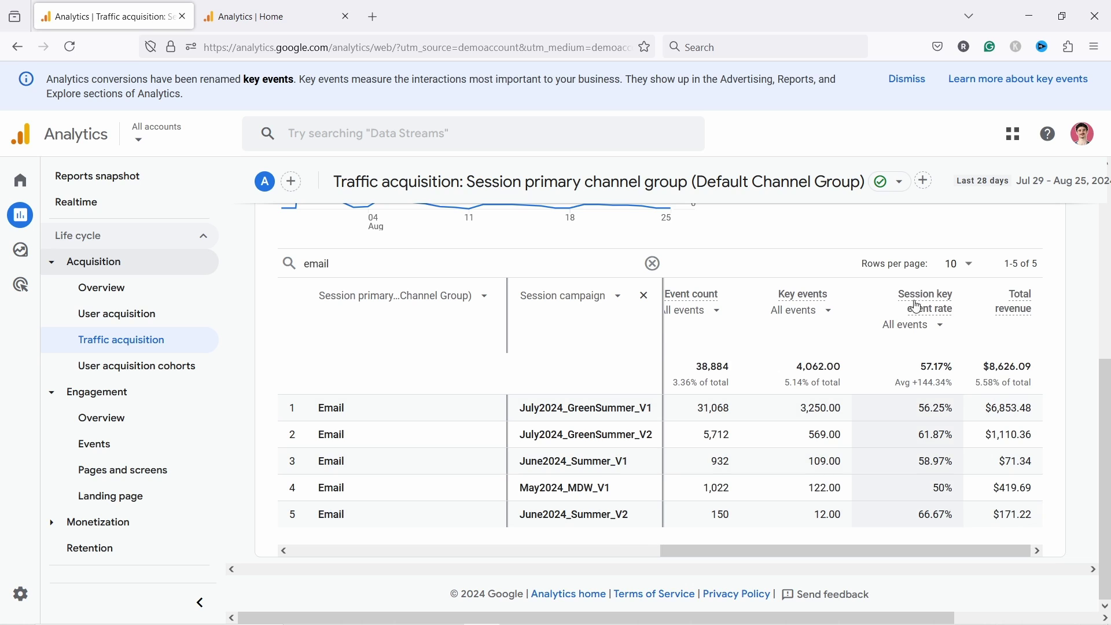
{"action": "left_click", "coordinate": [920, 326]}
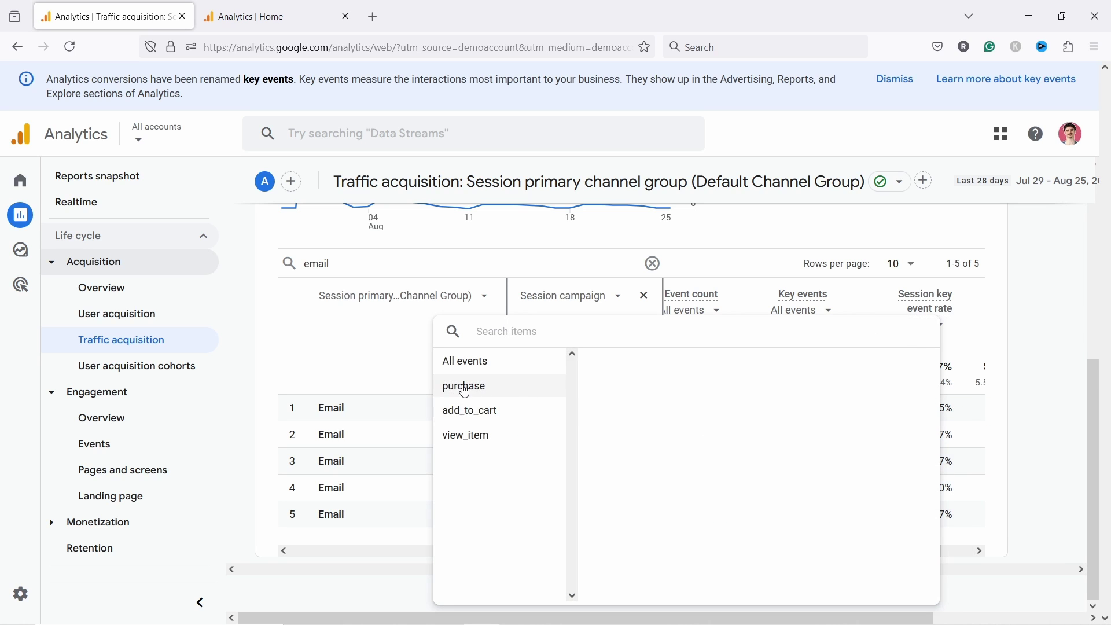
{"action": "left_click", "coordinate": [466, 386]}
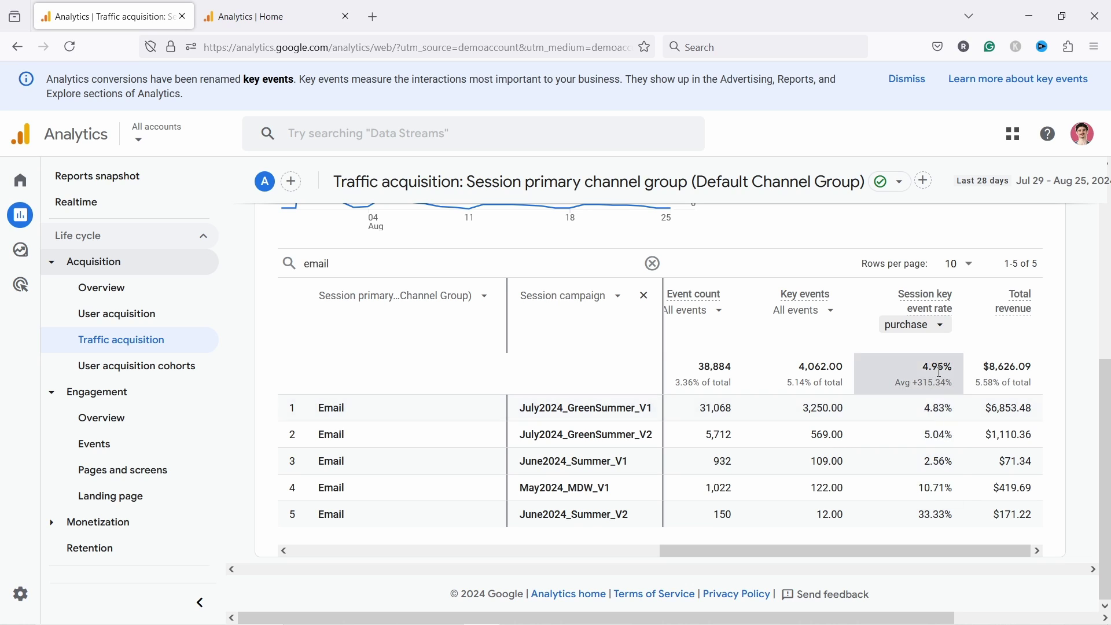
{"action": "left_click_drag", "start_coordinate": [941, 412], "coordinate": [949, 435]}
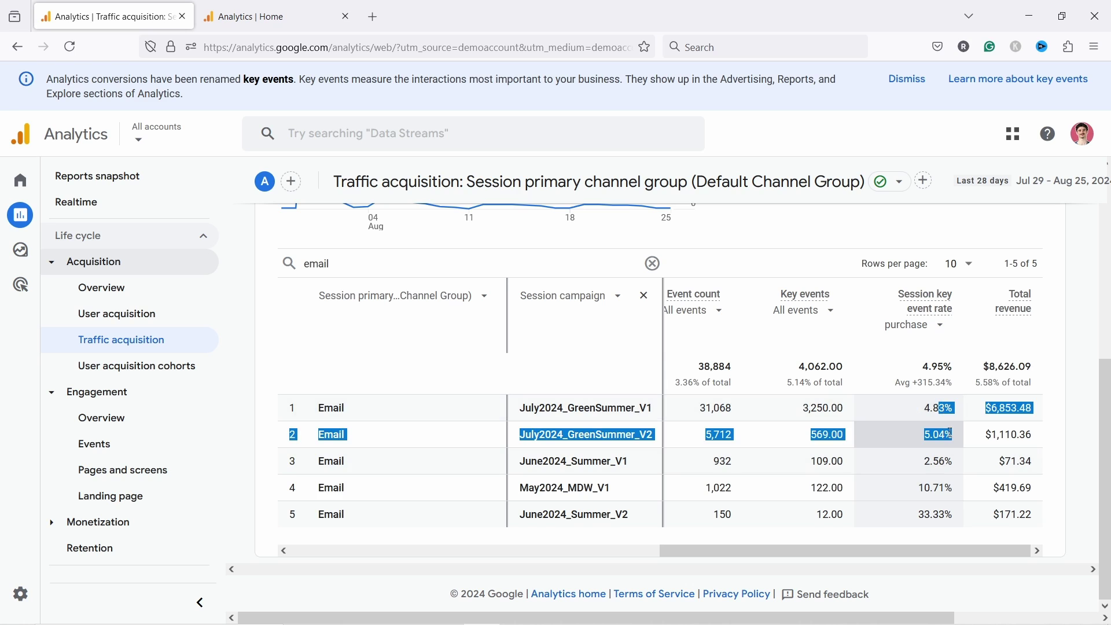
{"action": "left_click", "coordinate": [679, 443]}
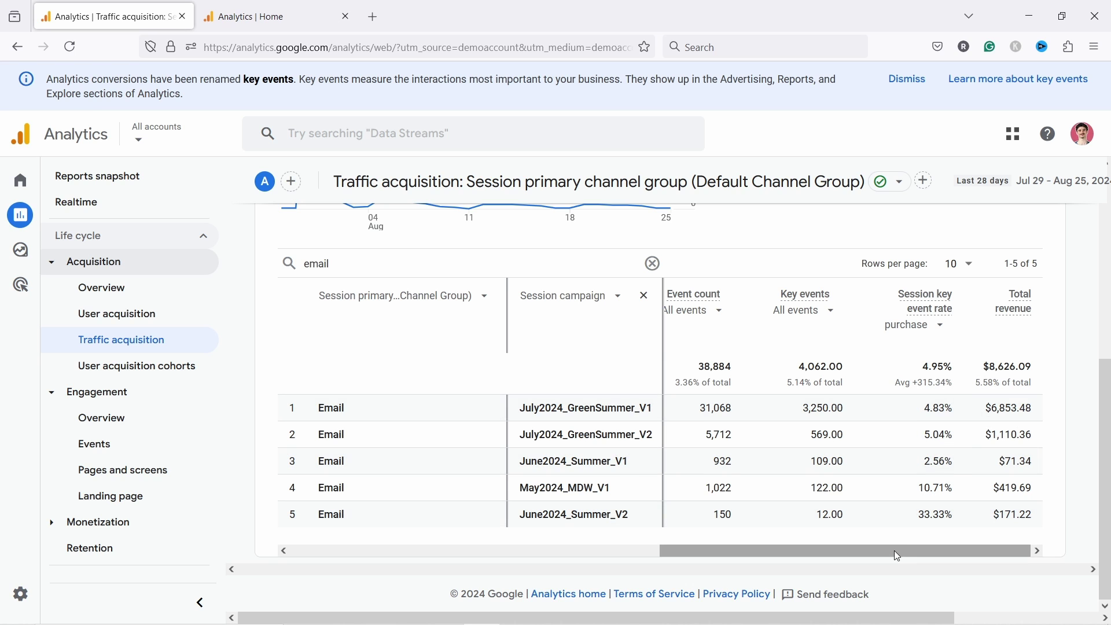
{"action": "left_click_drag", "start_coordinate": [895, 551], "coordinate": [935, 531]}
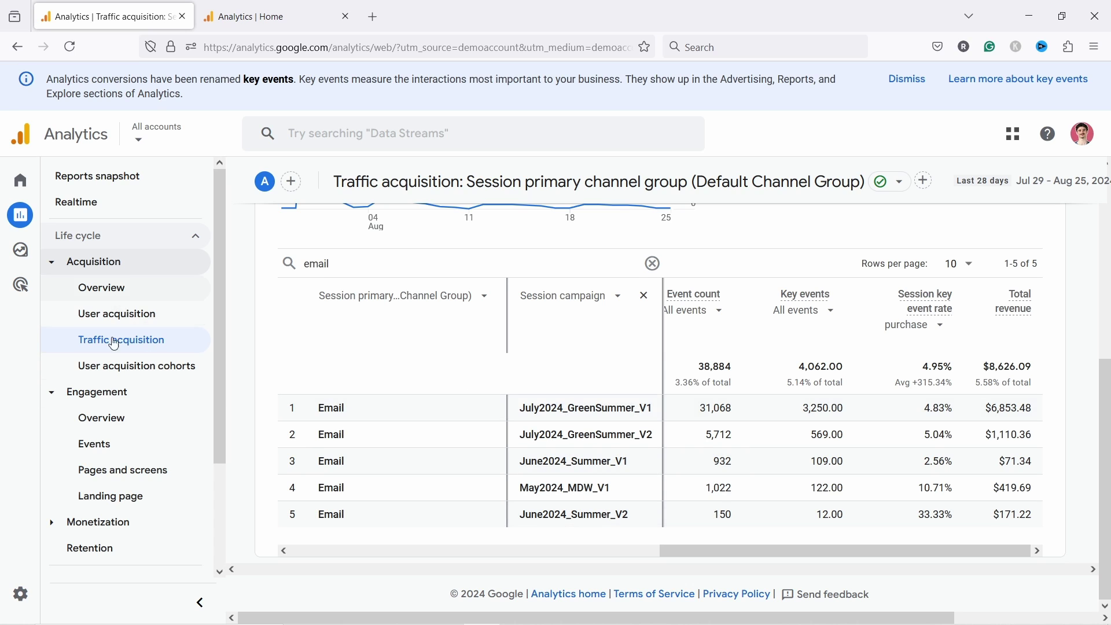
Step: Open the Landing page report under Engagement and look over its table of landing pages
{"action": "scroll", "coordinate": [120, 411], "scroll_direction": "down", "scroll_amount": 3}
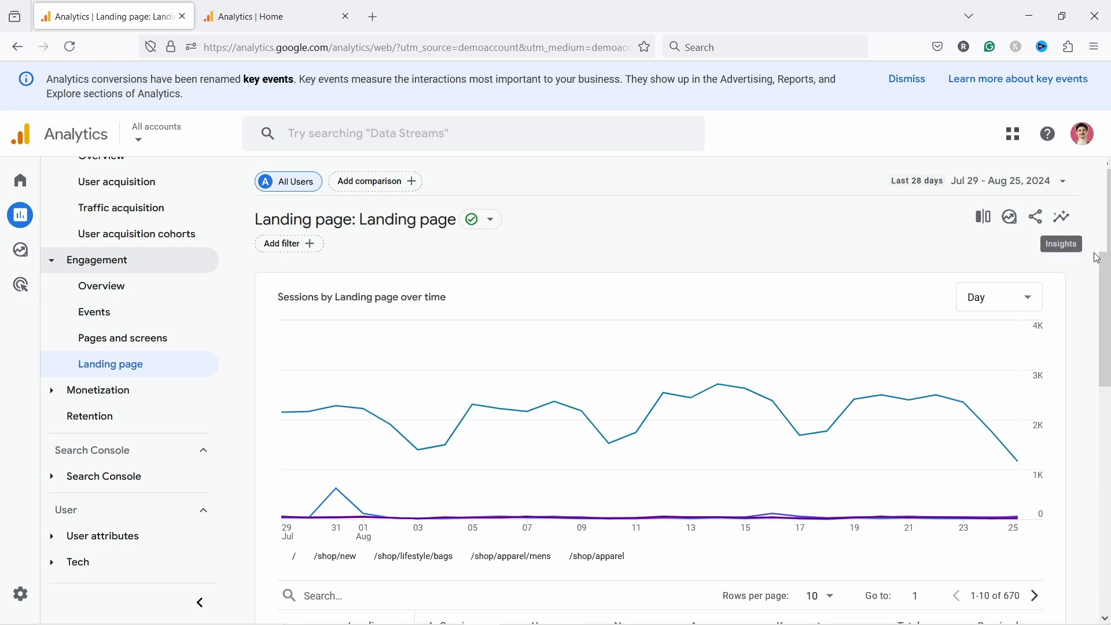
{"action": "left_click_drag", "start_coordinate": [1108, 280], "coordinate": [1108, 463]}
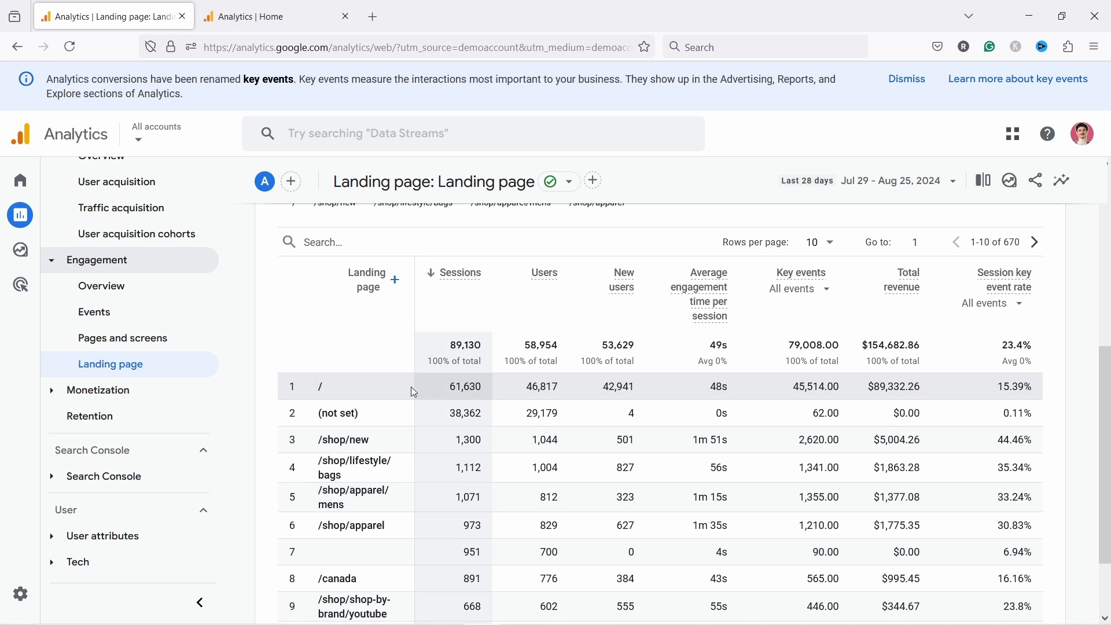
{"action": "scroll", "coordinate": [385, 372], "scroll_direction": "up", "scroll_amount": 5}
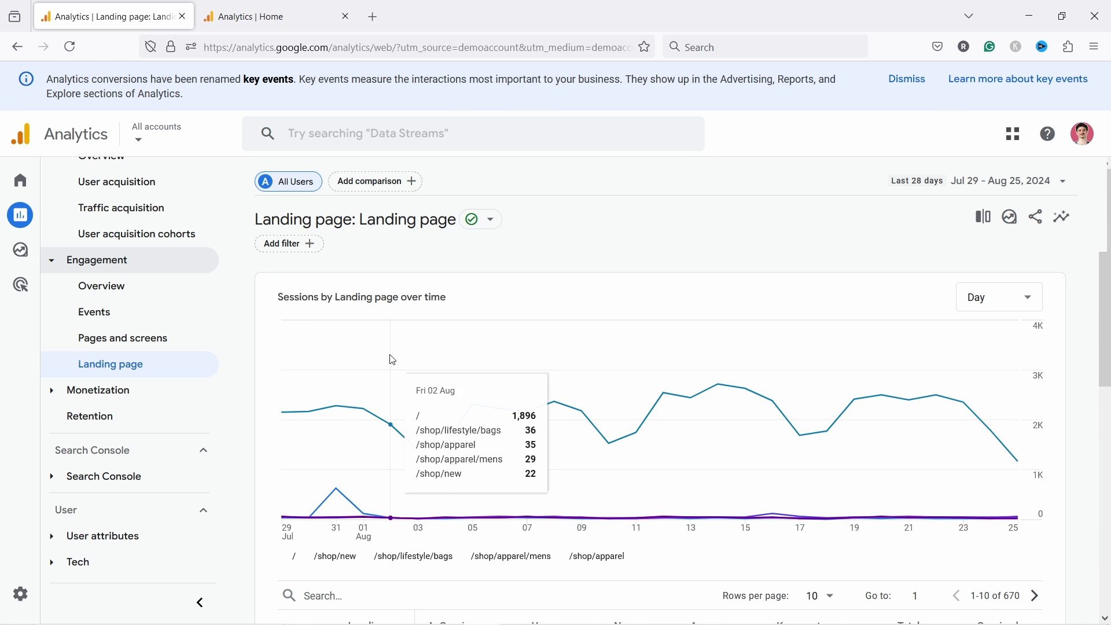
Step: Filter the Landing page report to sessions whose Session default channel group exactly matches Email
{"action": "left_click", "coordinate": [293, 246]}
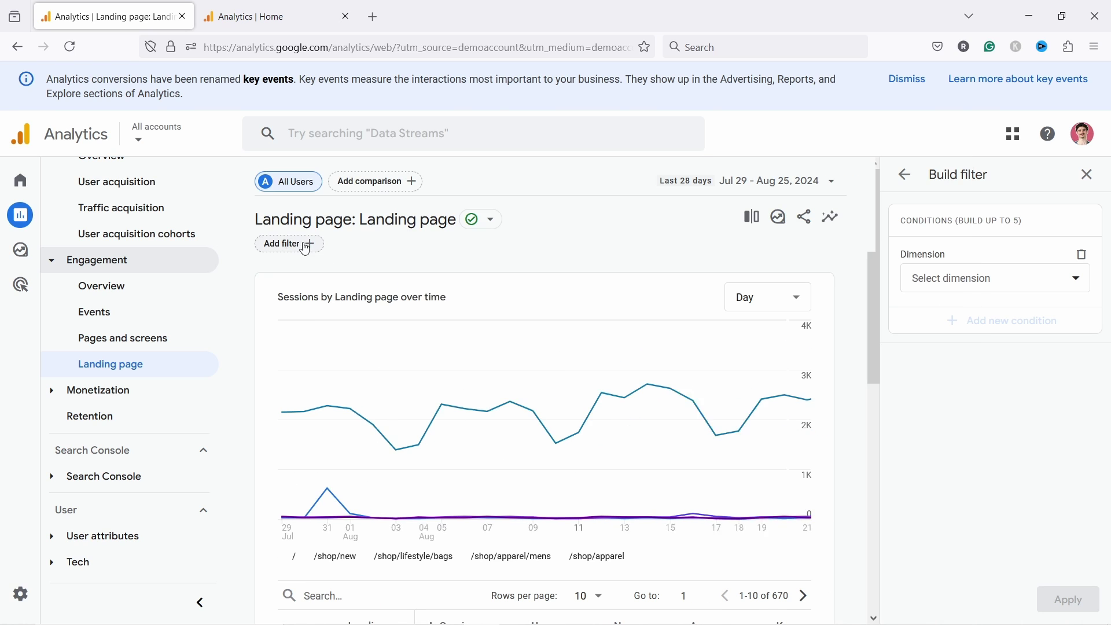
{"action": "left_click", "coordinate": [958, 280]}
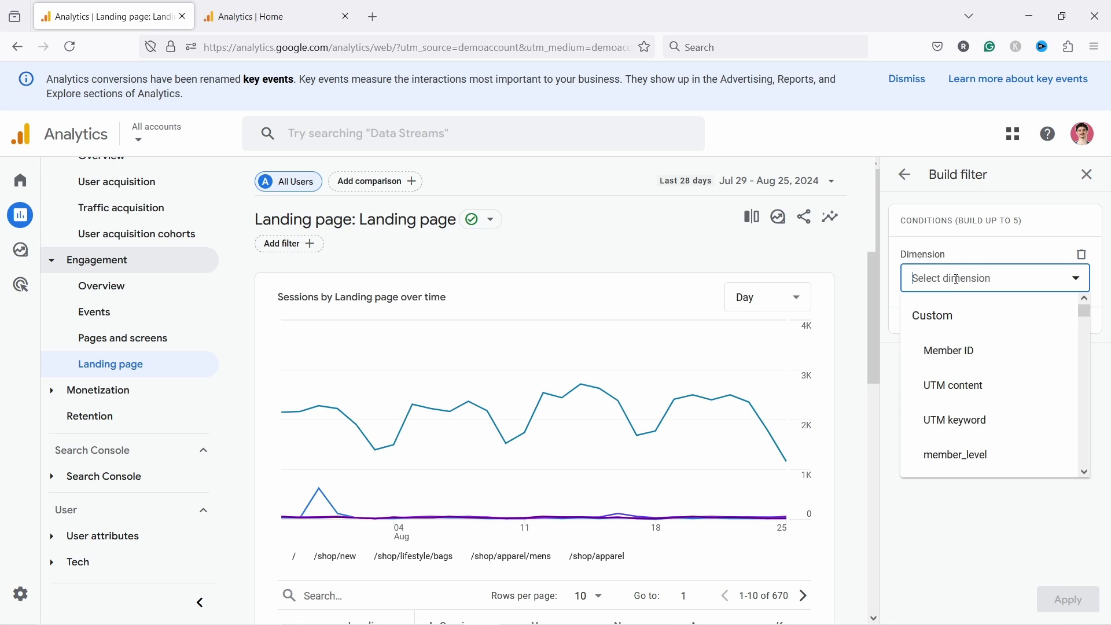
{"action": "type", "text": "default"}
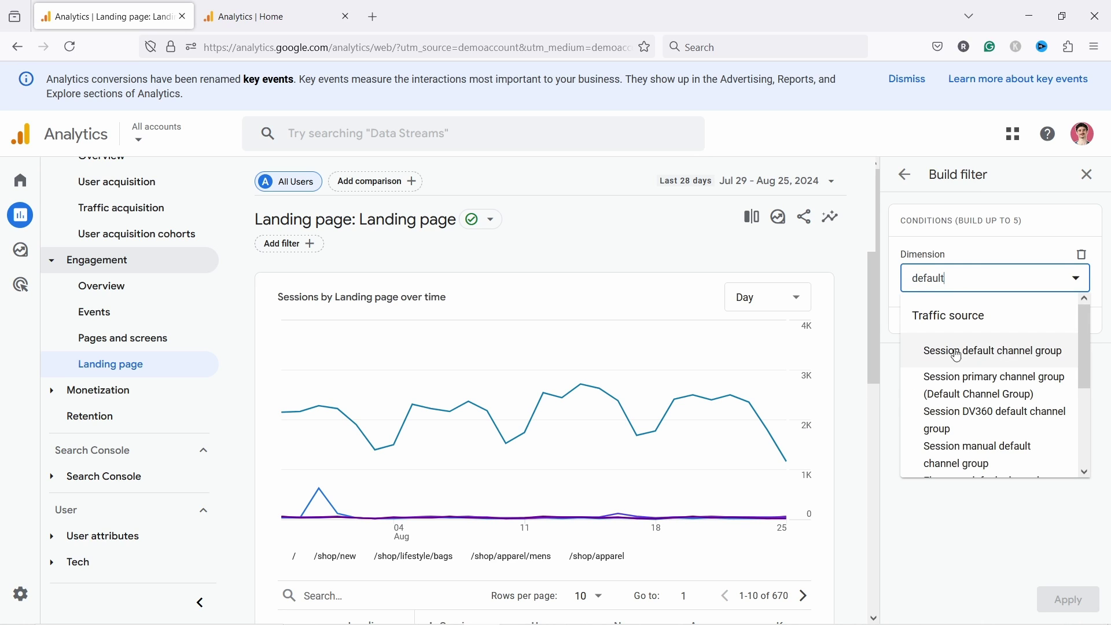
{"action": "left_click", "coordinate": [1010, 354]}
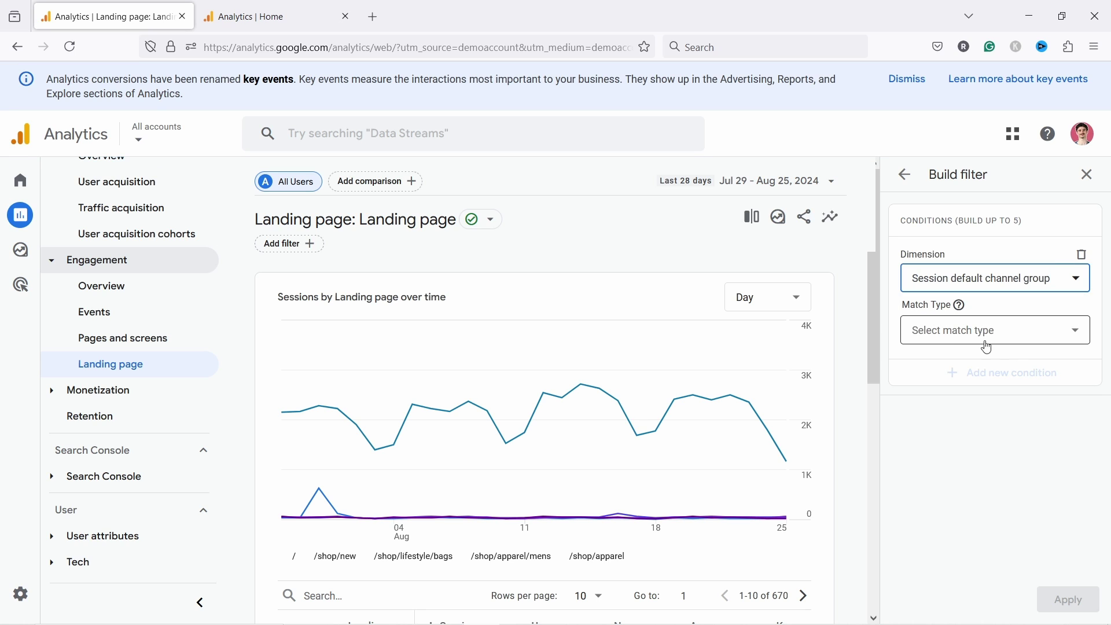
{"action": "left_click", "coordinate": [960, 329]}
{"action": "left_click", "coordinate": [956, 369]}
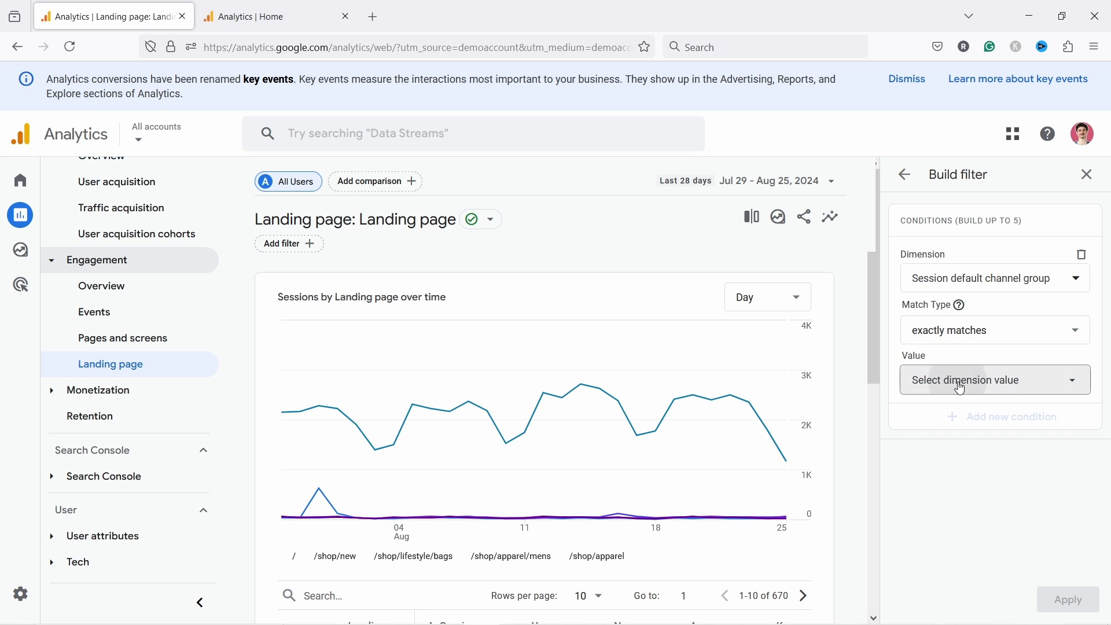
{"action": "left_click", "coordinate": [960, 387]}
{"action": "type", "text": "email"}
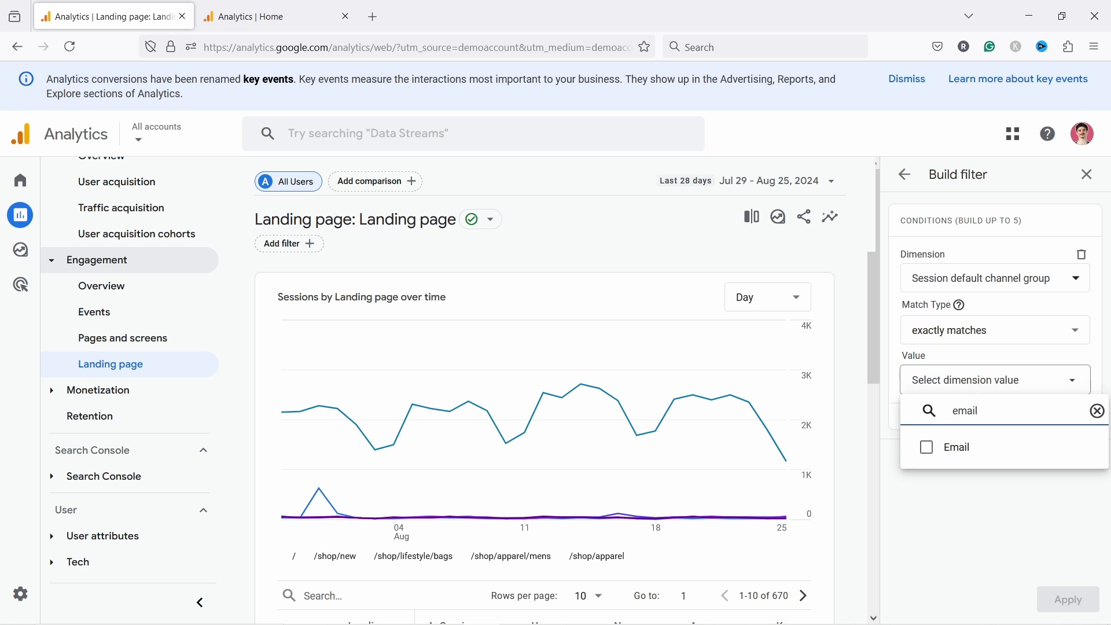
{"action": "left_click", "coordinate": [927, 447]}
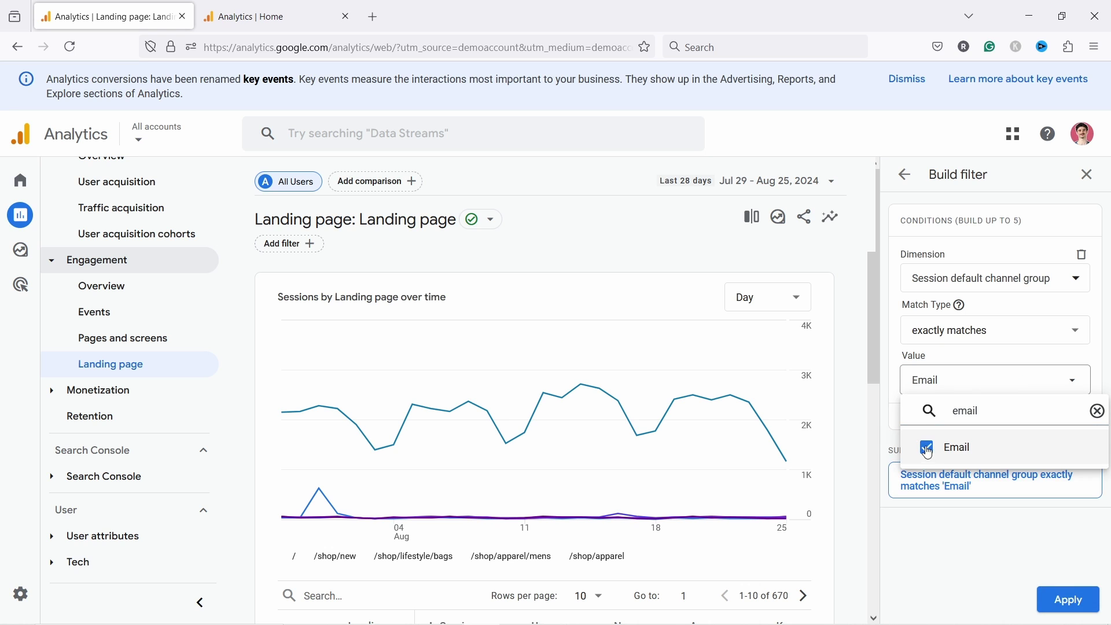
{"action": "left_click", "coordinate": [1076, 602]}
{"action": "left_click", "coordinate": [1069, 601]}
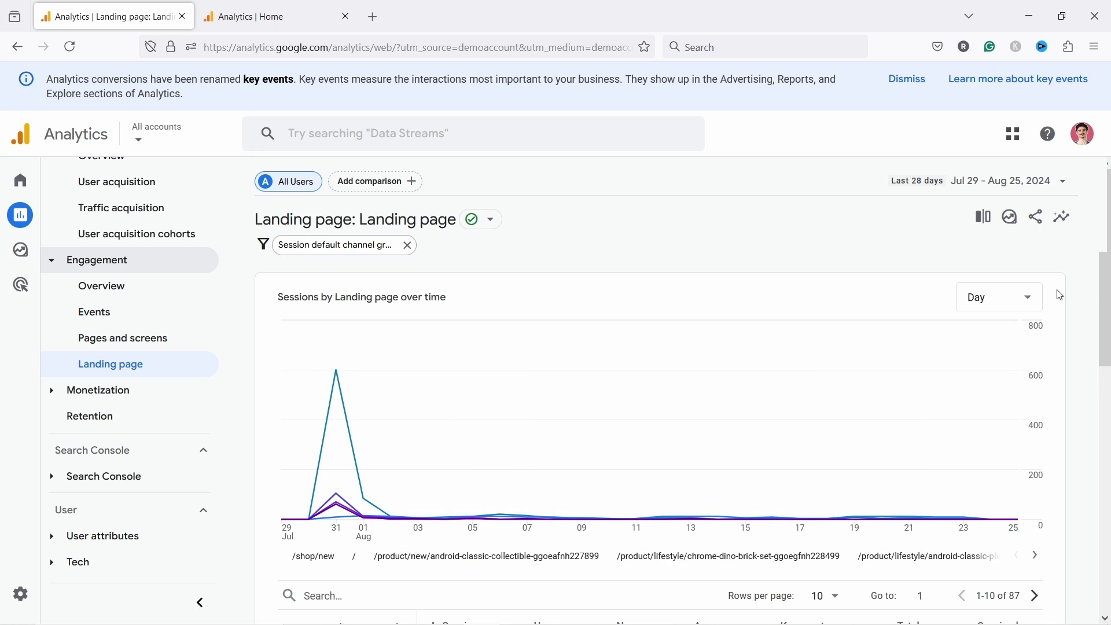
Step: Copy the landing page path /product/new/android-classic-collectible-ggoeafnh227899 from the table and search the table for it
{"action": "left_click_drag", "start_coordinate": [1102, 295], "coordinate": [1108, 480]}
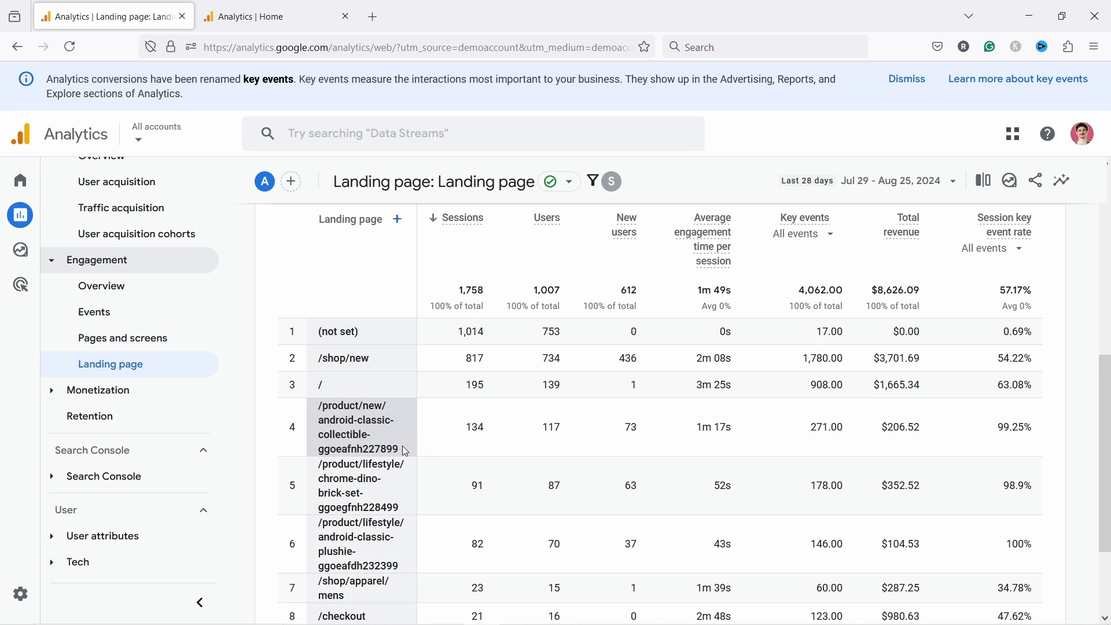
{"action": "left_click_drag", "start_coordinate": [405, 445], "coordinate": [324, 405]}
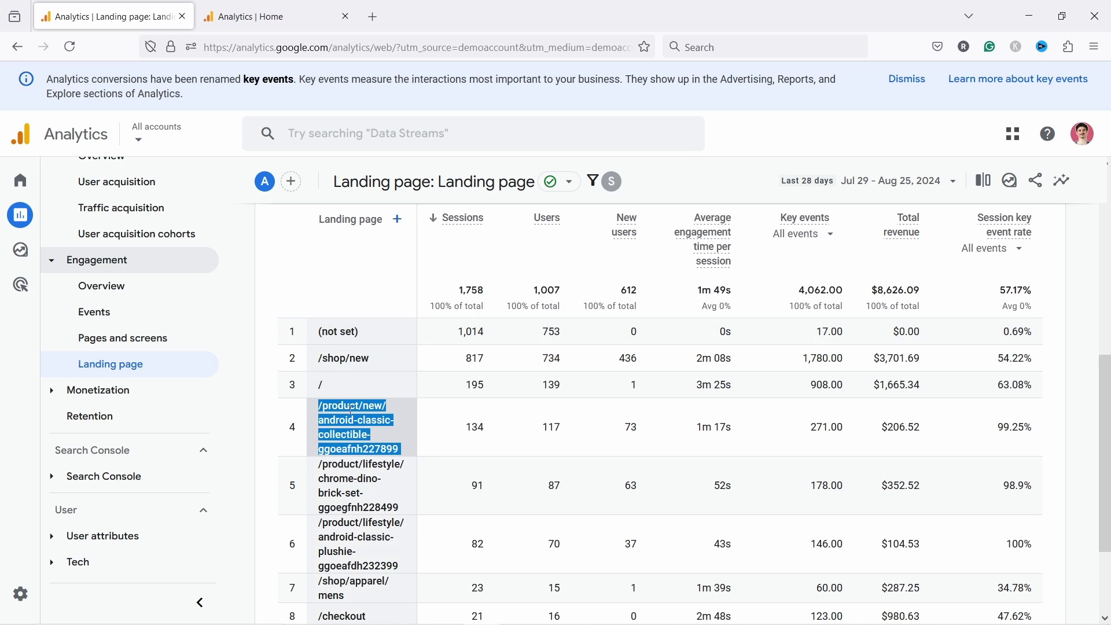
{"action": "right_click", "coordinate": [367, 424]}
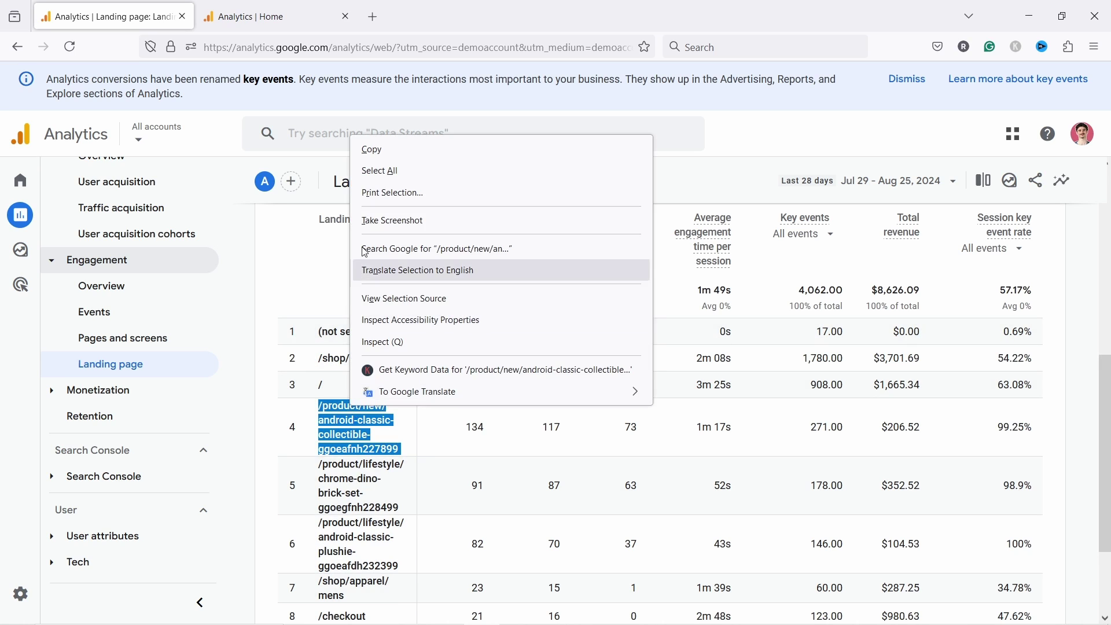
{"action": "left_click", "coordinate": [365, 152]}
{"action": "scroll", "coordinate": [367, 421], "scroll_direction": "up", "scroll_amount": 2}
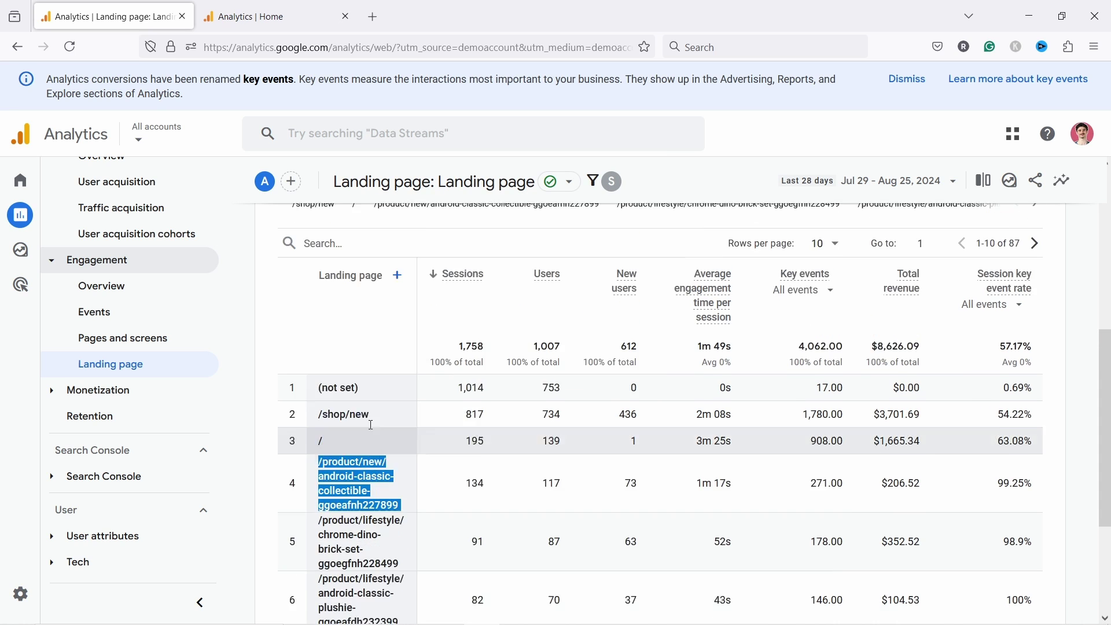
{"action": "left_click", "coordinate": [326, 316]}
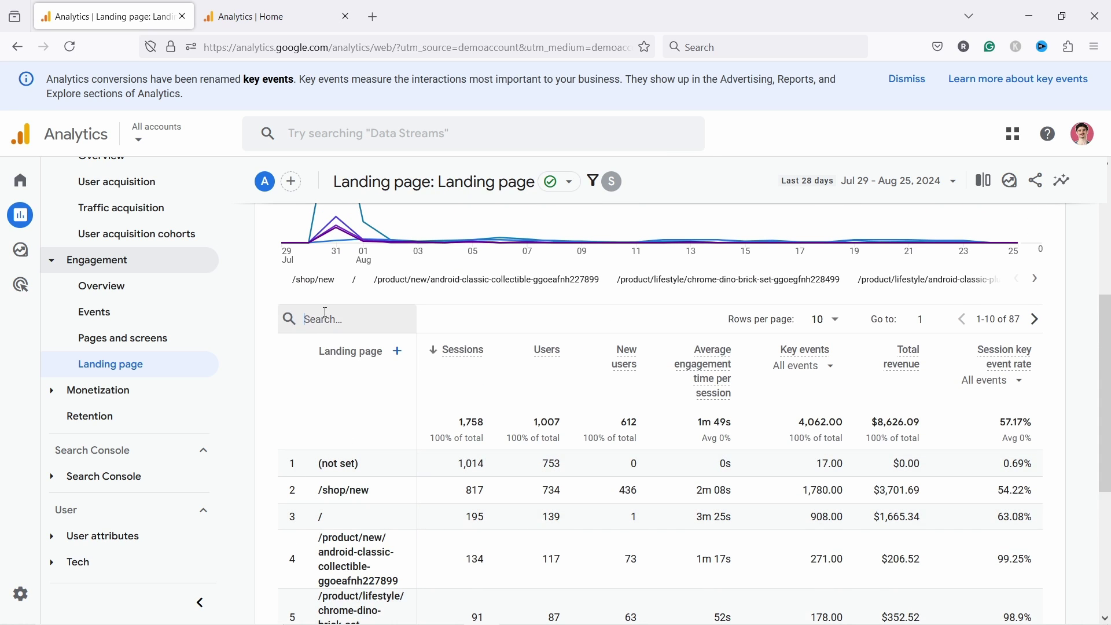
{"action": "key", "text": "ctrl+v"}
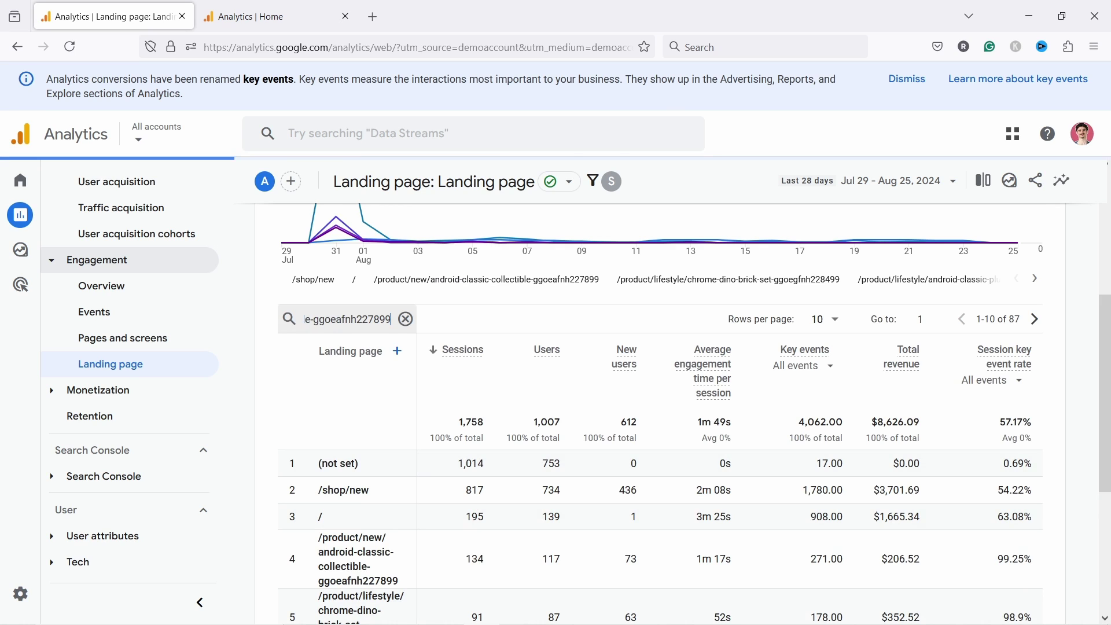
{"action": "left_click", "coordinate": [388, 350]}
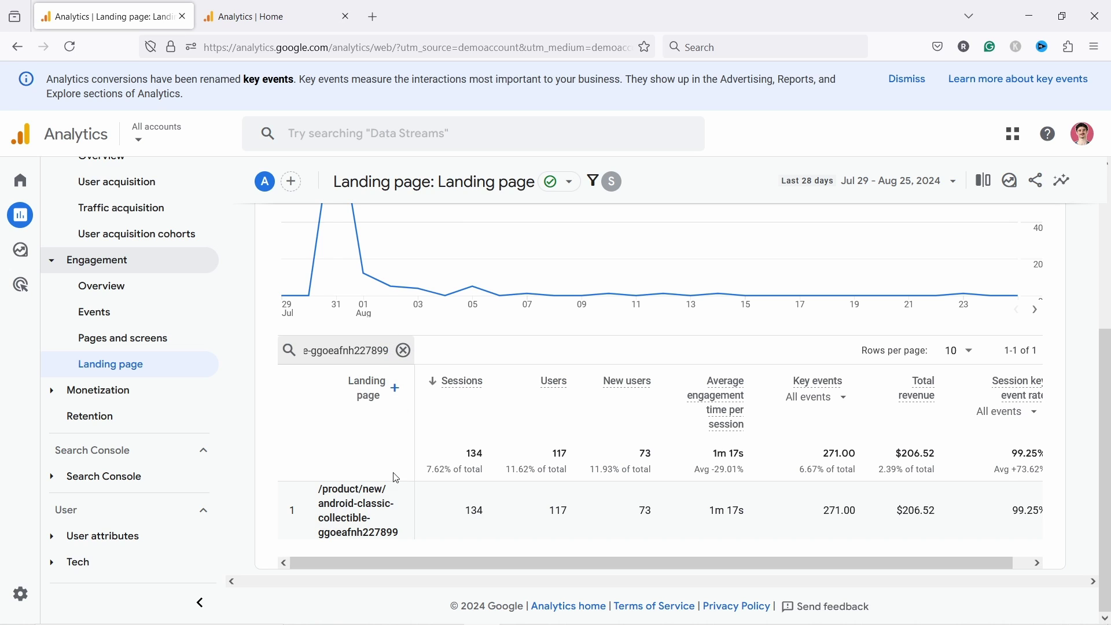
Step: Add Session campaign as a secondary dimension to the Landing page table and look over the campaign rows for the page
{"action": "scroll", "coordinate": [399, 439], "scroll_direction": "right", "scroll_amount": 1}
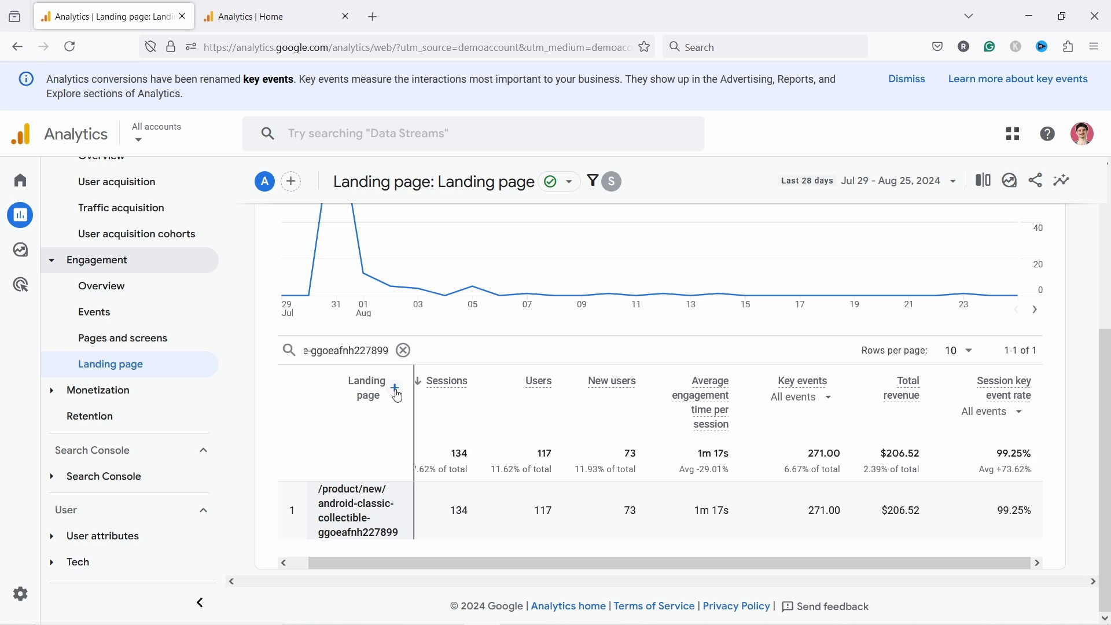
{"action": "left_click", "coordinate": [396, 389]}
{"action": "type", "text": "camp"}
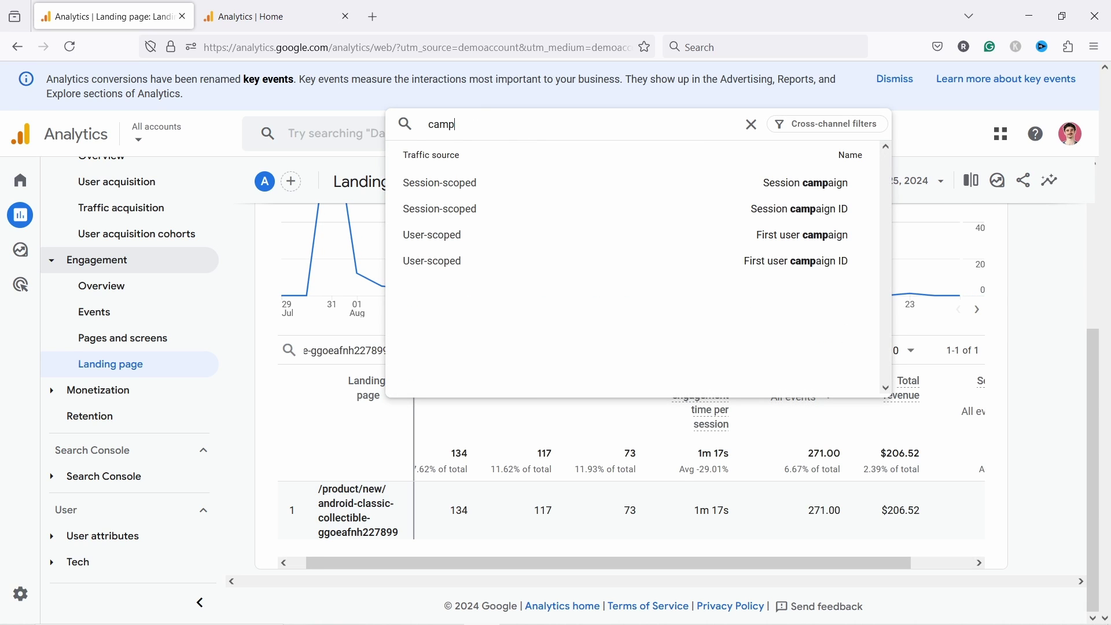
{"action": "type", "text": "a"}
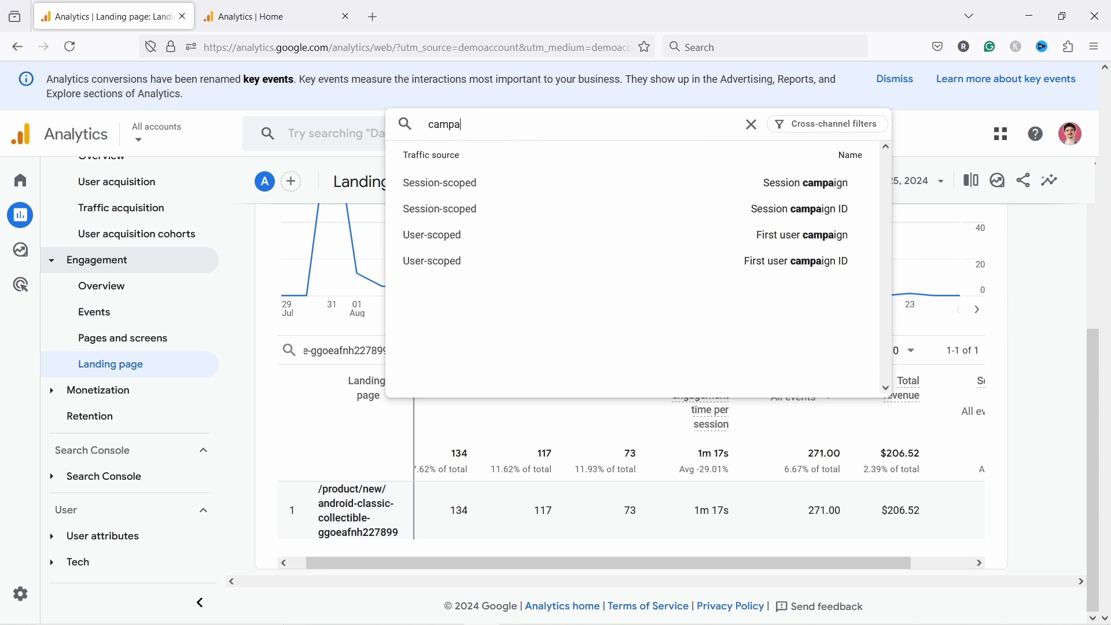
{"action": "left_click", "coordinate": [798, 183]}
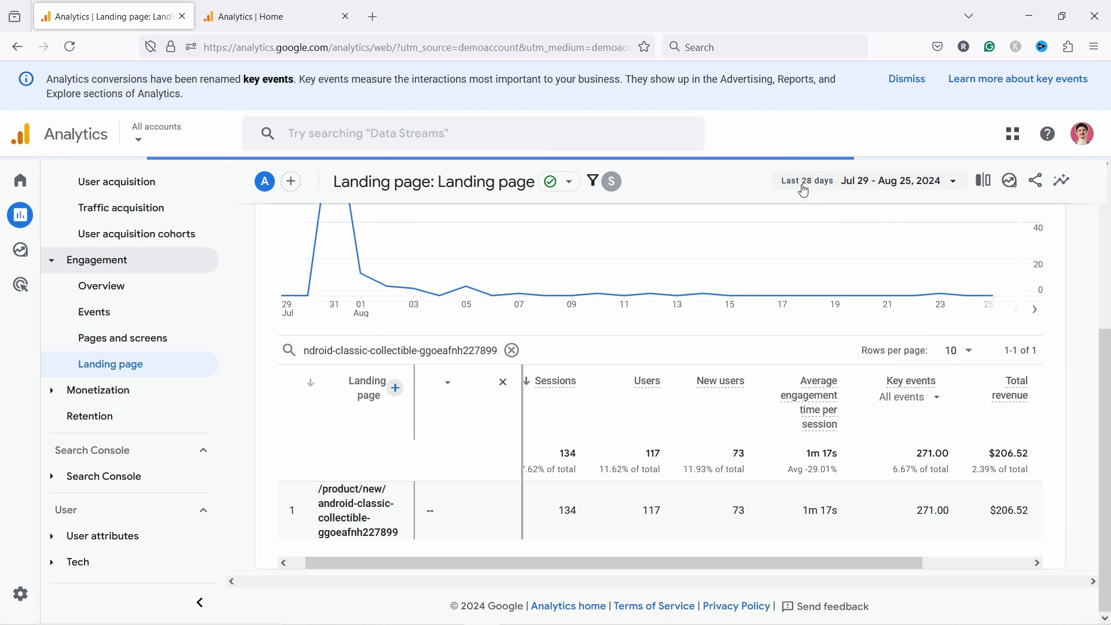
{"action": "scroll", "coordinate": [522, 457], "scroll_direction": "down", "scroll_amount": 2}
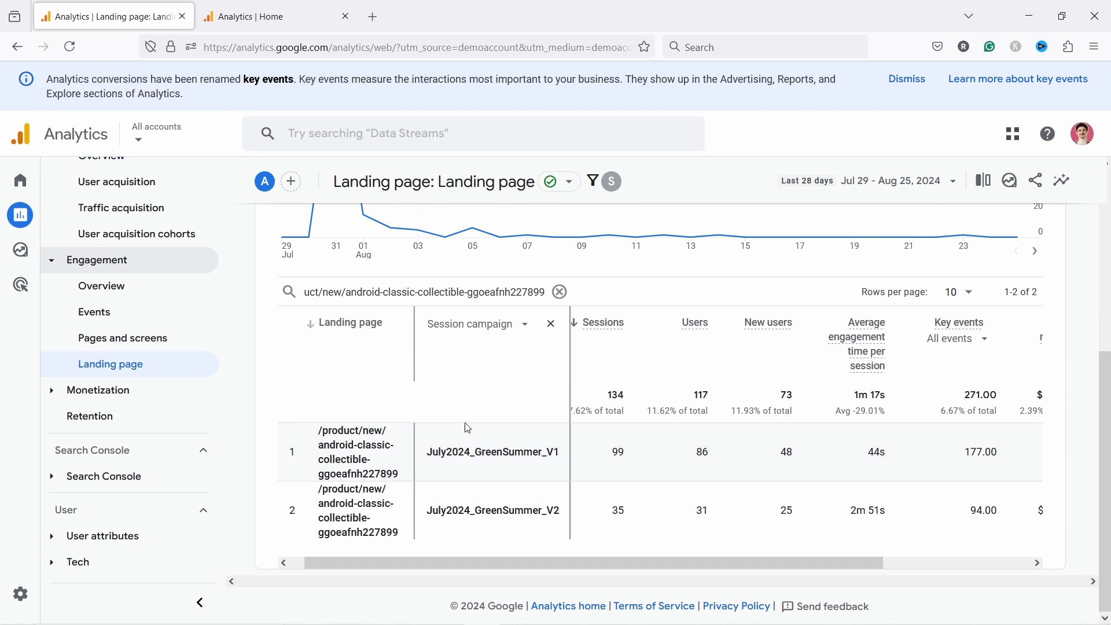
{"action": "scroll", "coordinate": [440, 405], "scroll_direction": "left", "scroll_amount": 1}
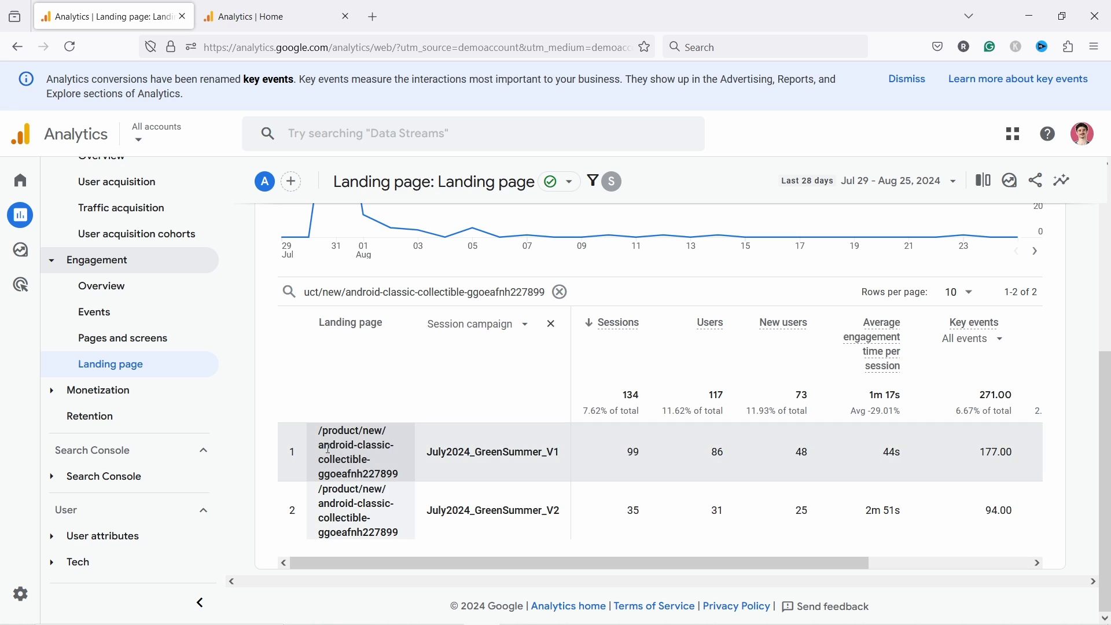
{"action": "left_click_drag", "start_coordinate": [322, 434], "coordinate": [400, 474]}
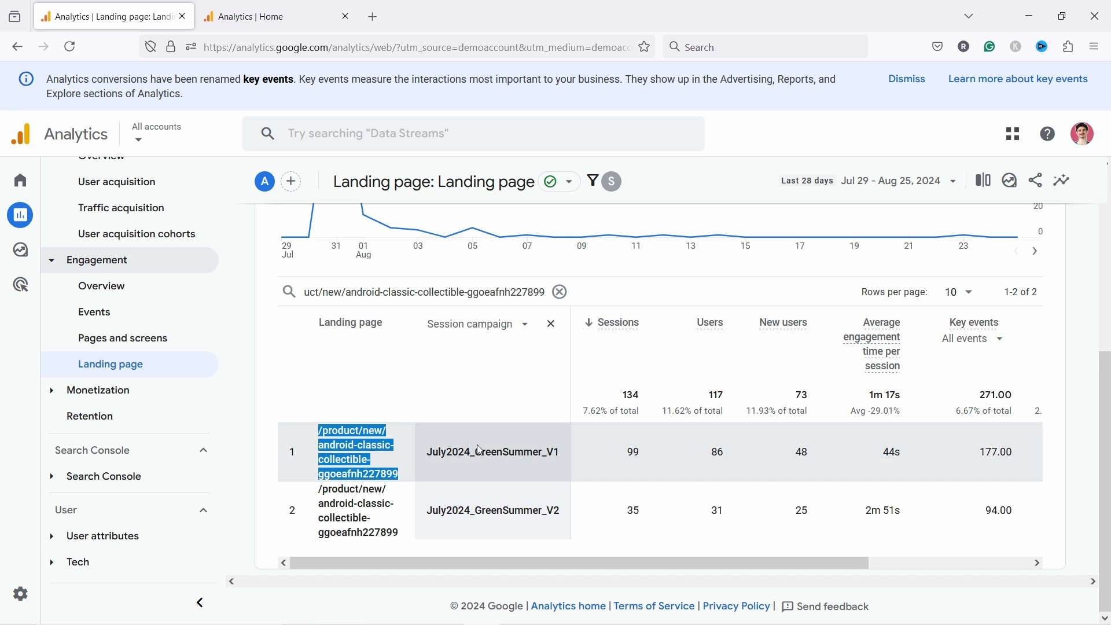
Step: Set the Session key event rate column to the purchase event and compare the July2024_GreenSummer_V1 and July2024_GreenSummer_V2 rows
{"action": "left_click_drag", "start_coordinate": [565, 561], "coordinate": [838, 558]}
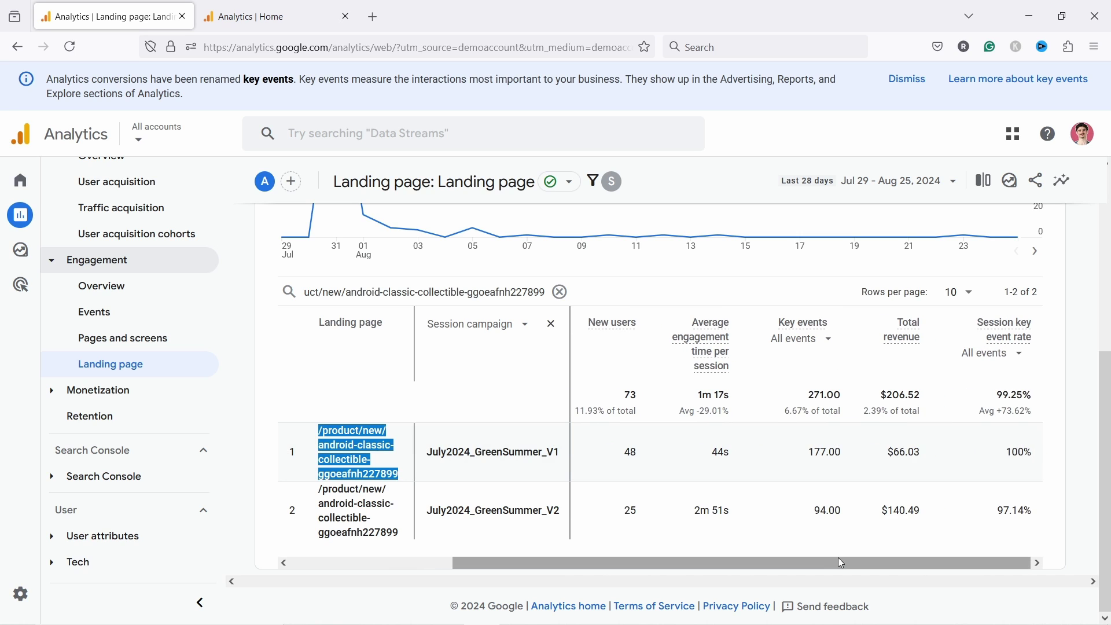
{"action": "left_click", "coordinate": [999, 354]}
{"action": "left_click", "coordinate": [547, 270]}
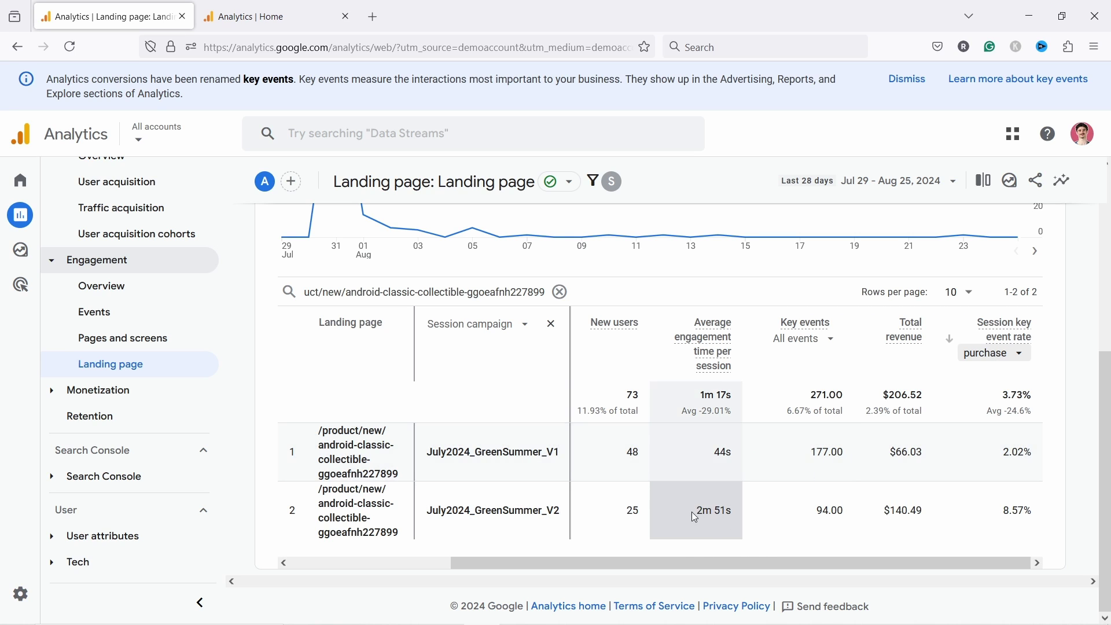
{"action": "left_click_drag", "start_coordinate": [742, 562], "coordinate": [566, 553]}
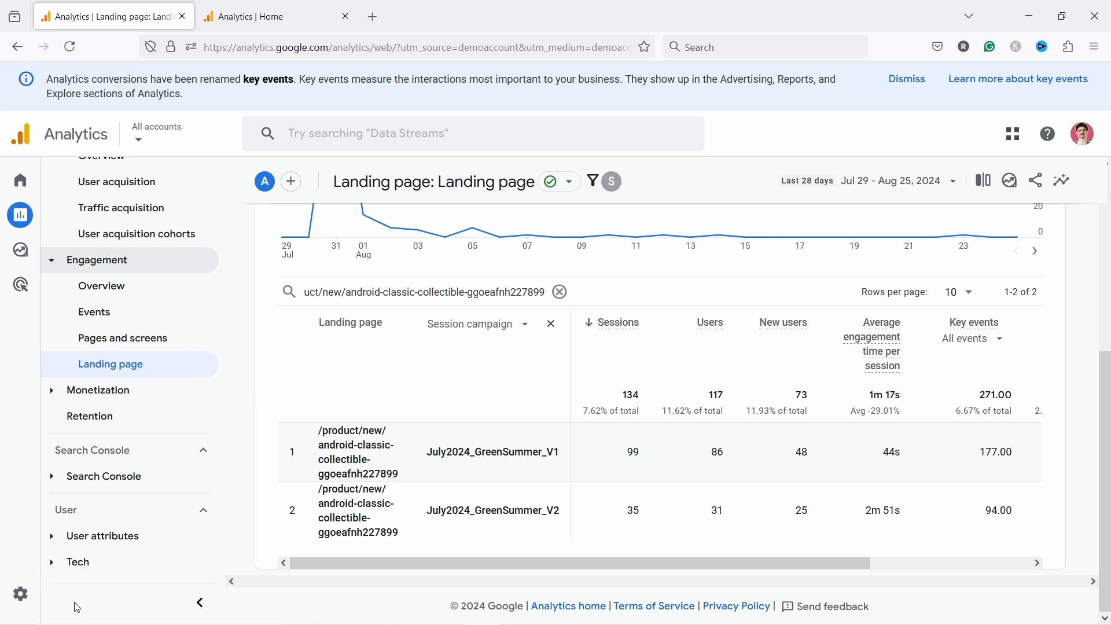
Step: Switch to the browser tab with the Clicks Don't Lie property and open the Reports section of its Library
{"action": "left_click", "coordinate": [235, 19]}
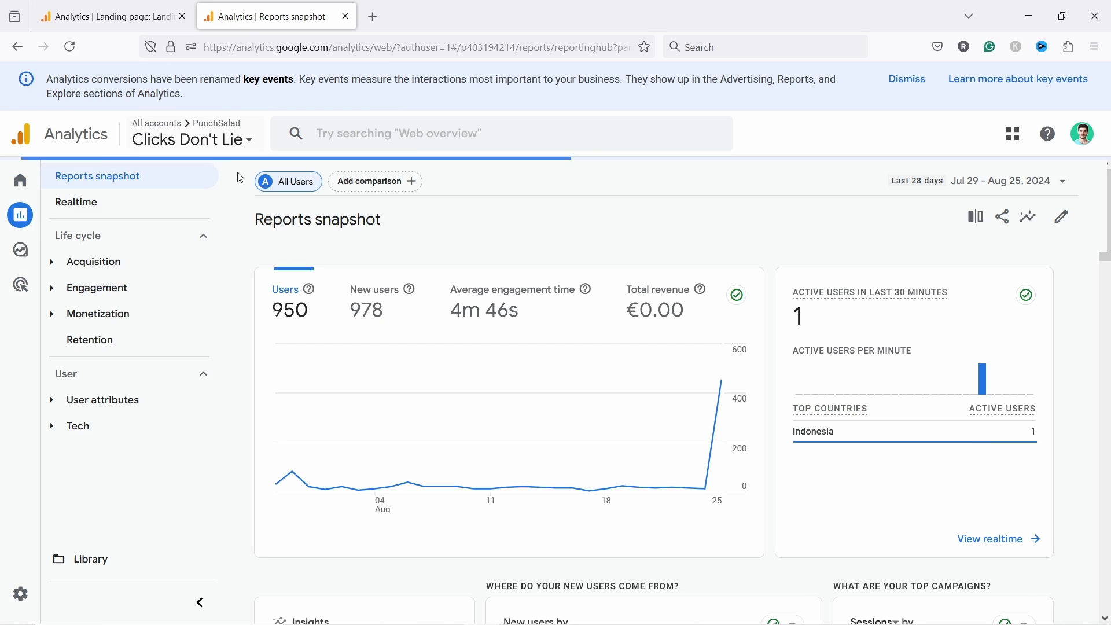
{"action": "left_click", "coordinate": [95, 561]}
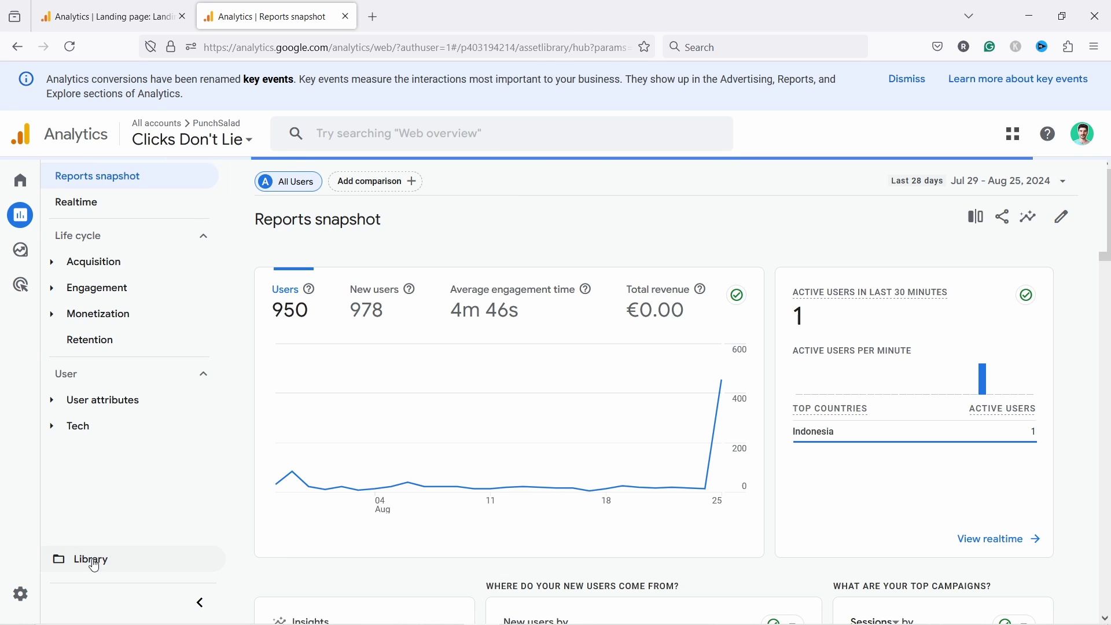
{"action": "scroll", "coordinate": [583, 344], "scroll_direction": "down", "scroll_amount": 3}
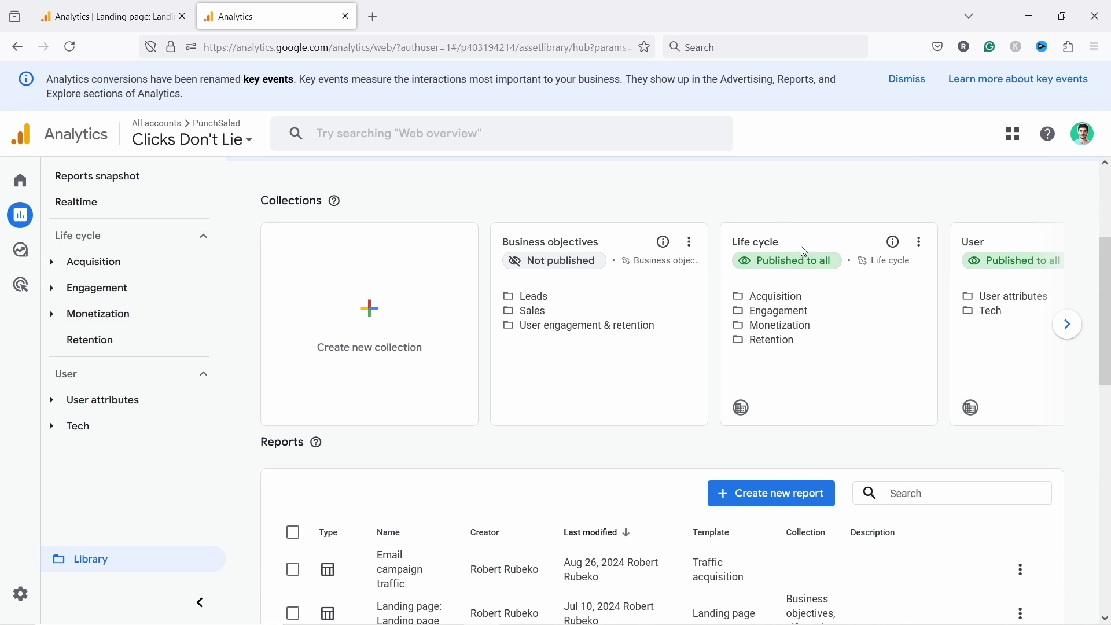
{"action": "scroll", "coordinate": [675, 324], "scroll_direction": "down", "scroll_amount": 2}
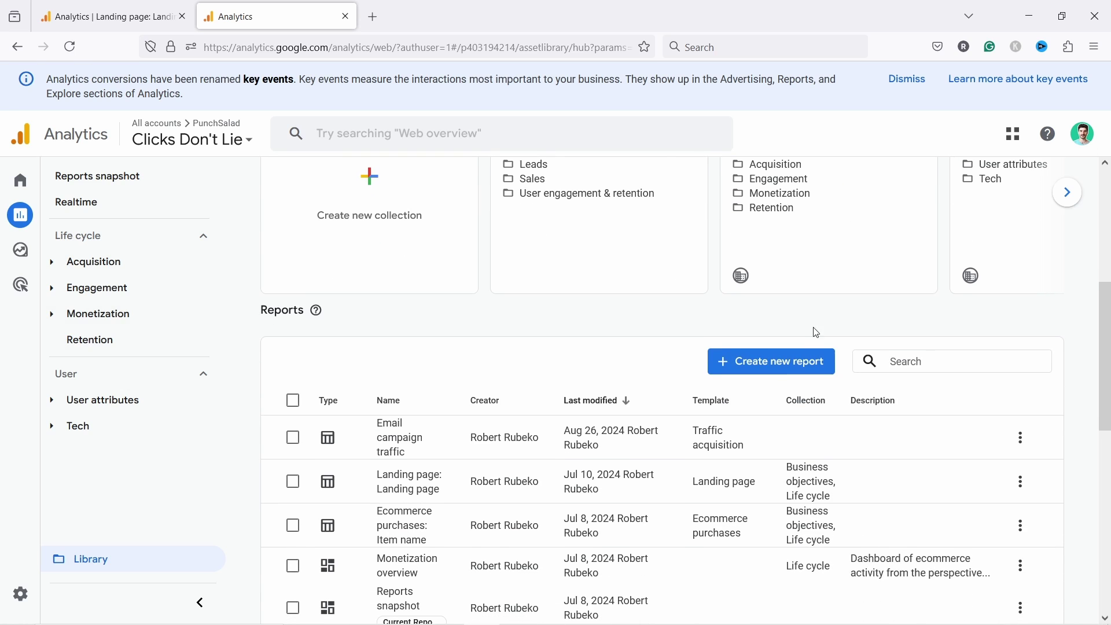
Step: Create a new detail report from the Traffic acquisition template
{"action": "left_click", "coordinate": [759, 370]}
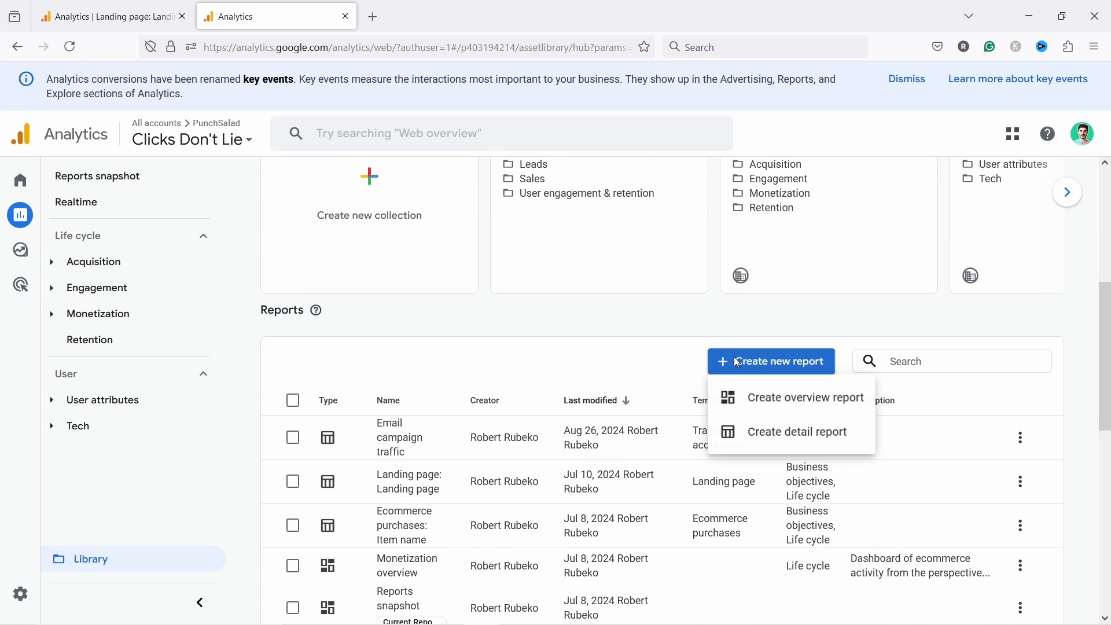
{"action": "left_click", "coordinate": [793, 442]}
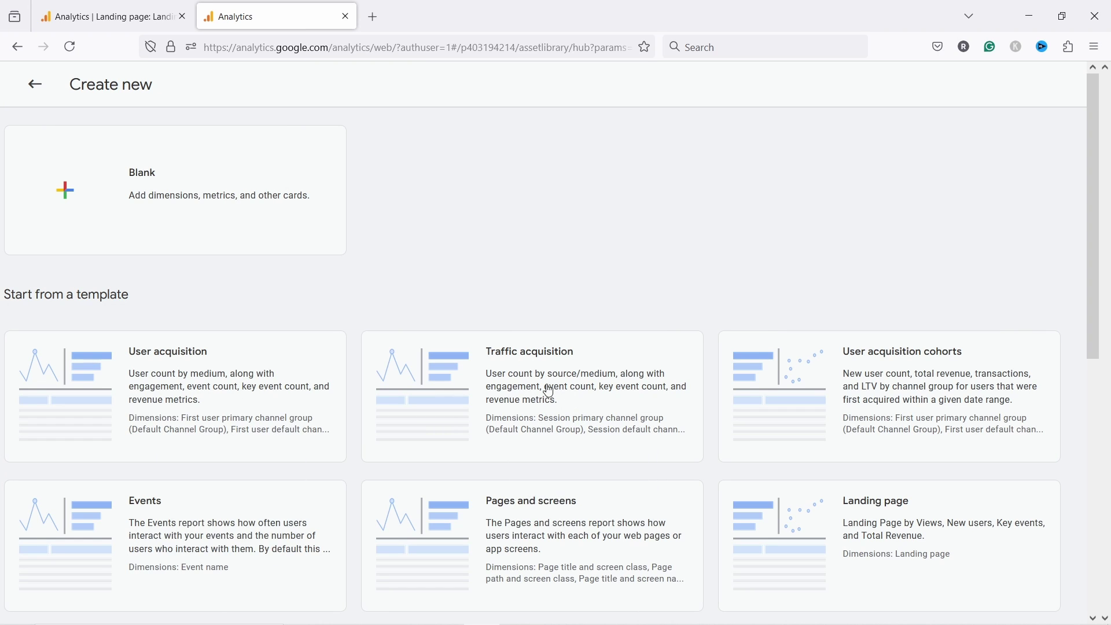
{"action": "left_click", "coordinate": [524, 373]}
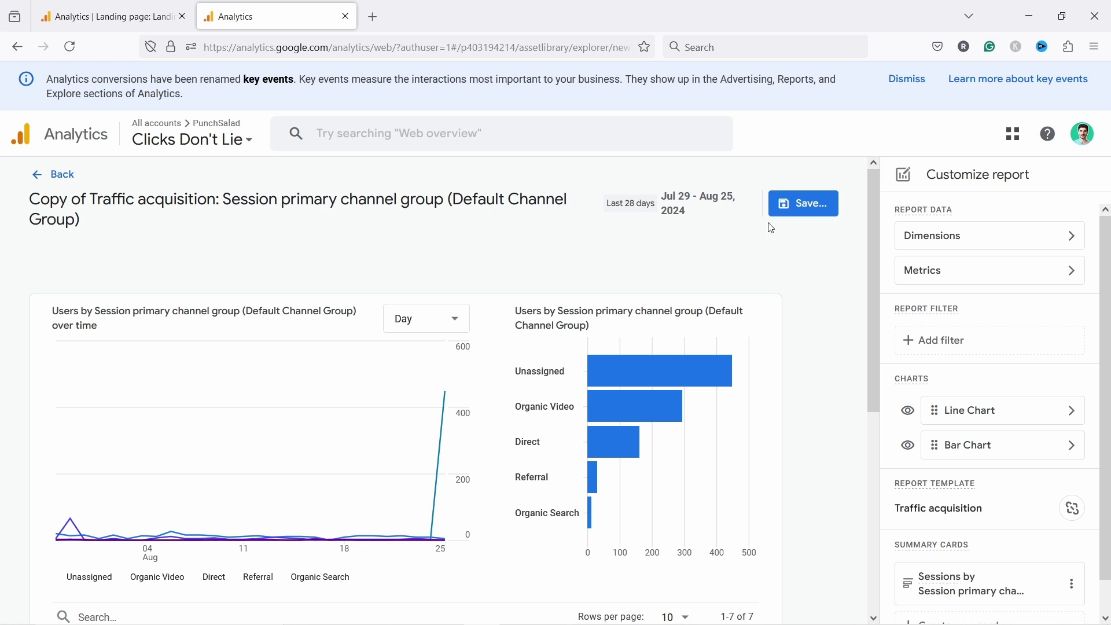
Step: Hide the line chart and the bar chart in the new Traffic acquisition report
{"action": "scroll", "coordinate": [601, 230], "scroll_direction": "down", "scroll_amount": 1}
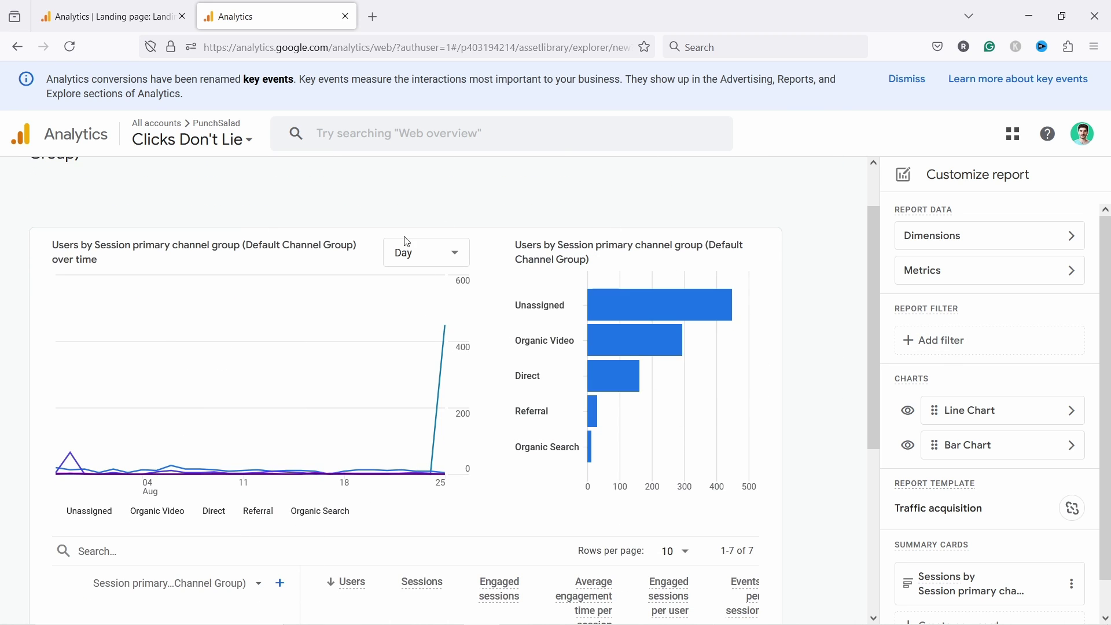
{"action": "left_click", "coordinate": [908, 412]}
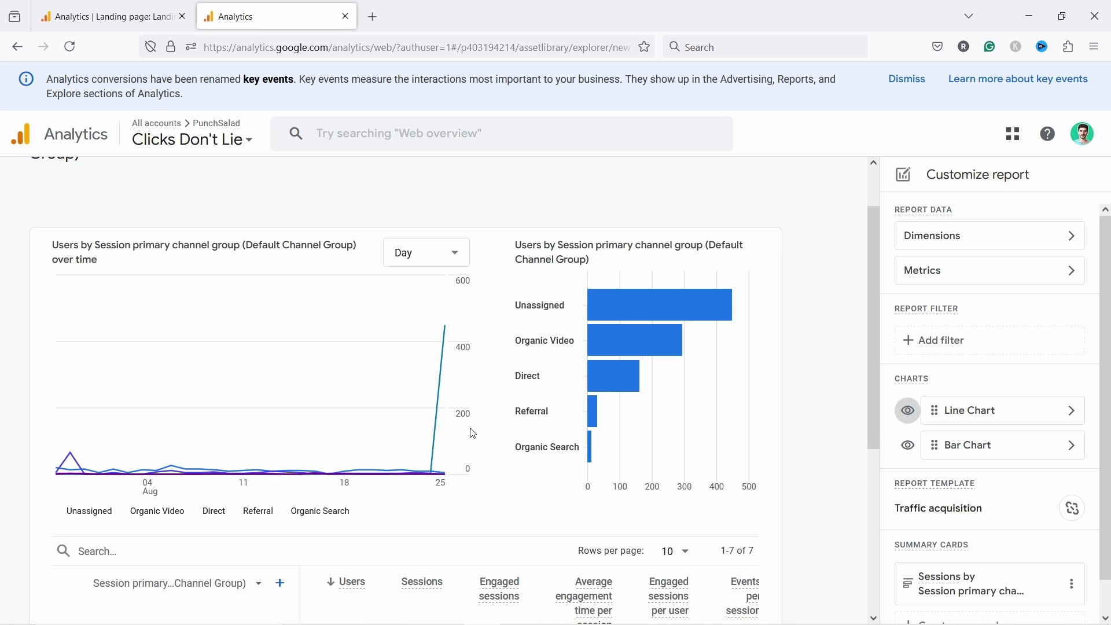
{"action": "left_click", "coordinate": [914, 449]}
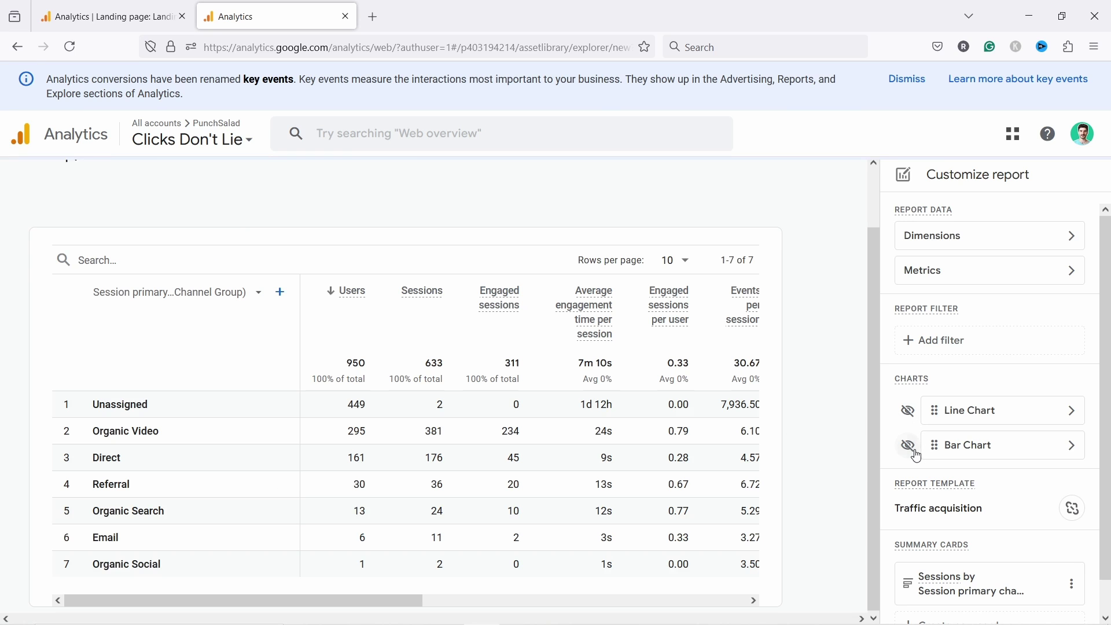
Step: Turn the report's line chart back on, leaving the bar chart hidden
{"action": "left_click", "coordinate": [909, 418]}
{"action": "scroll", "coordinate": [909, 417], "scroll_direction": "down", "scroll_amount": 1}
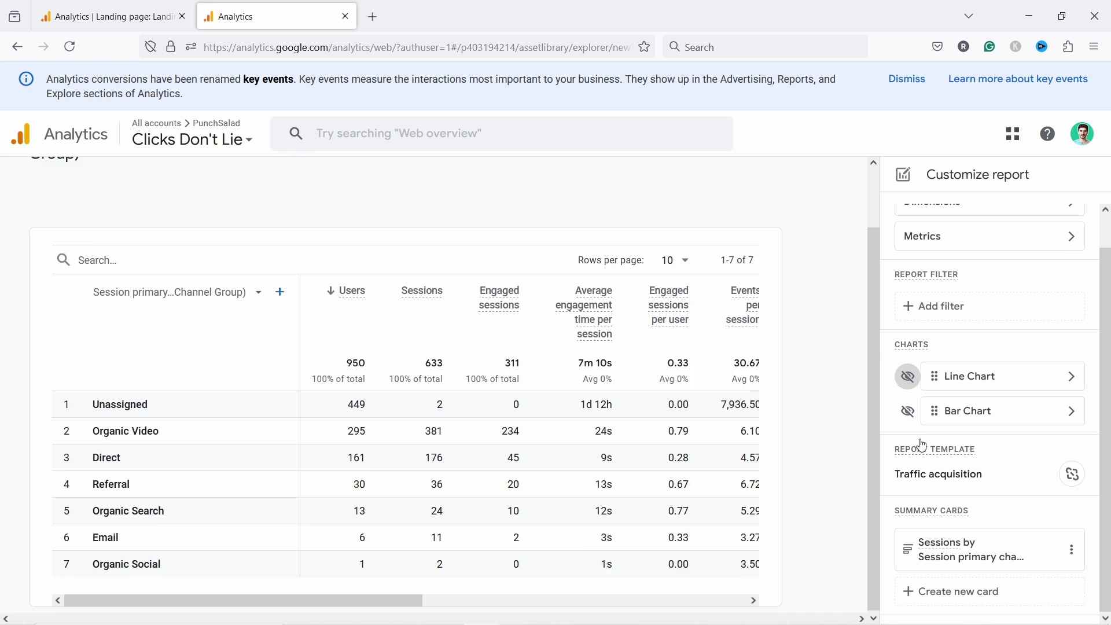
{"action": "scroll", "coordinate": [804, 237], "scroll_direction": "down", "scroll_amount": 5}
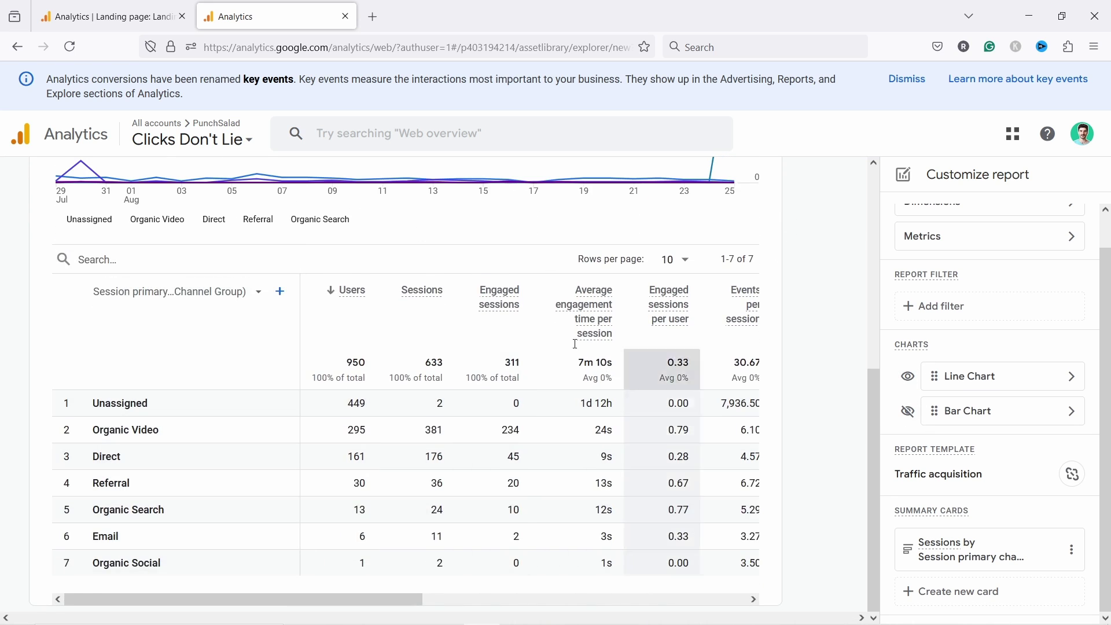
{"action": "left_click", "coordinate": [150, 291]}
{"action": "left_click", "coordinate": [204, 271]}
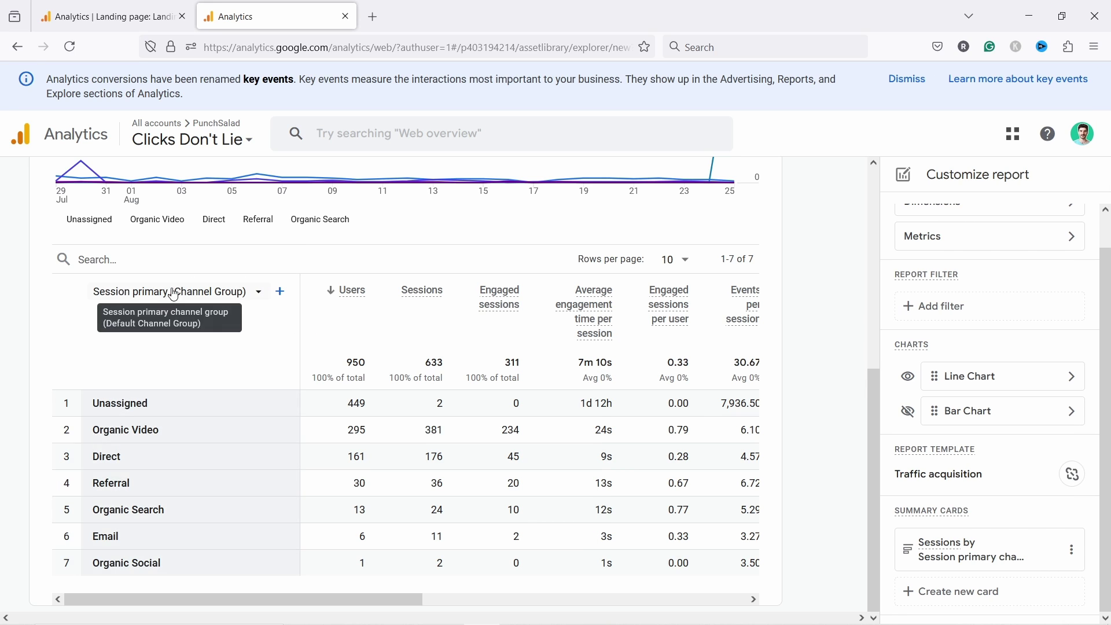
{"action": "mouse_move", "coordinate": [873, 433]}
{"action": "left_mouse_down"}
{"action": "mouse_move", "coordinate": [874, 272]}
{"action": "mouse_move", "coordinate": [875, 451]}
{"action": "left_mouse_up"}
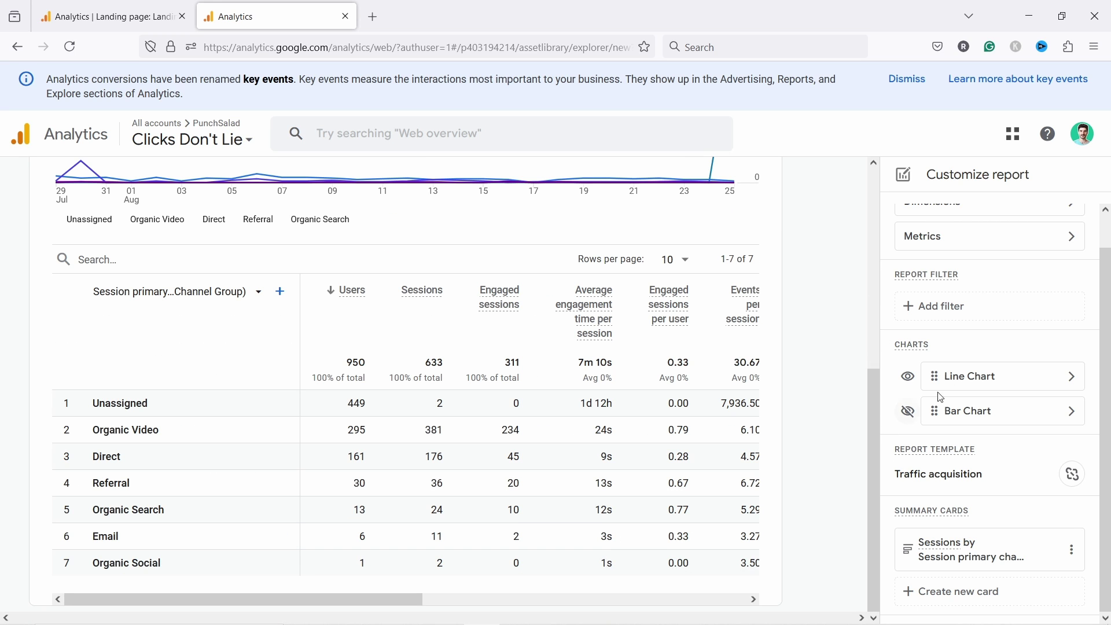
Step: Add a report filter where Session default channel group exactly matches Email and apply it
{"action": "left_click", "coordinate": [938, 317]}
{"action": "left_click", "coordinate": [942, 279]}
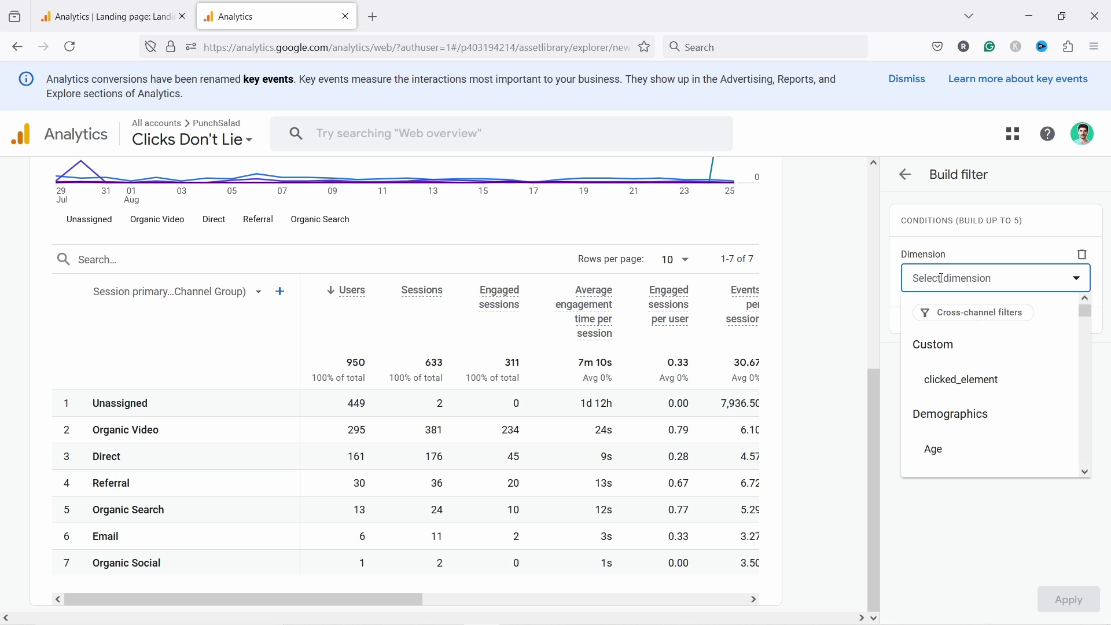
{"action": "type", "text": "default"}
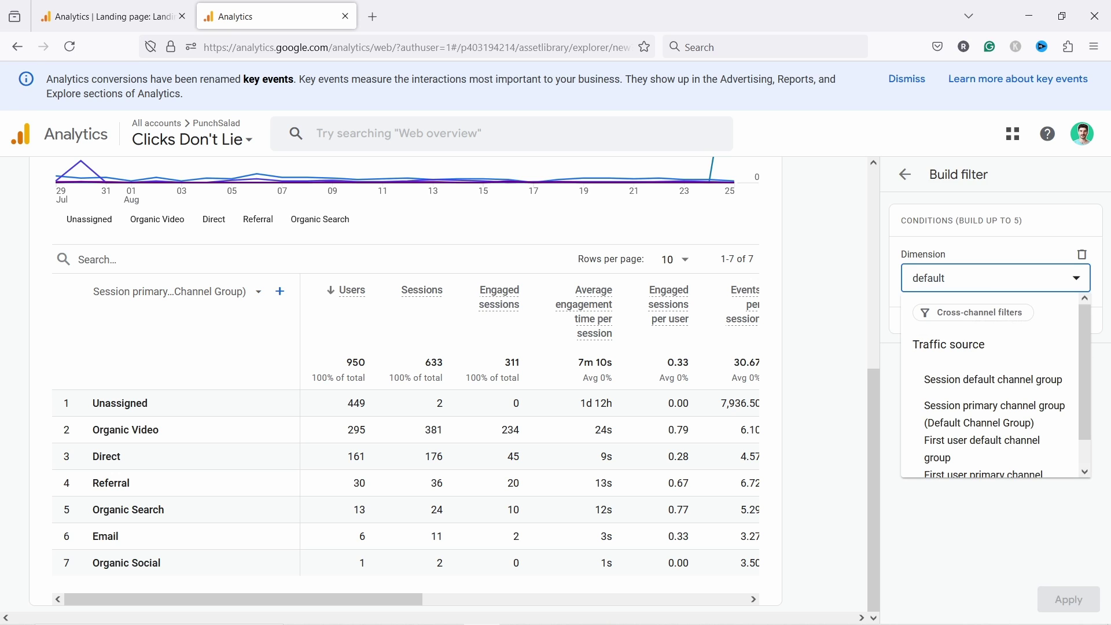
{"action": "left_click", "coordinate": [965, 382]}
{"action": "left_click", "coordinate": [956, 346]}
{"action": "left_click", "coordinate": [951, 368]}
{"action": "left_click", "coordinate": [964, 382]}
{"action": "type", "text": "email"}
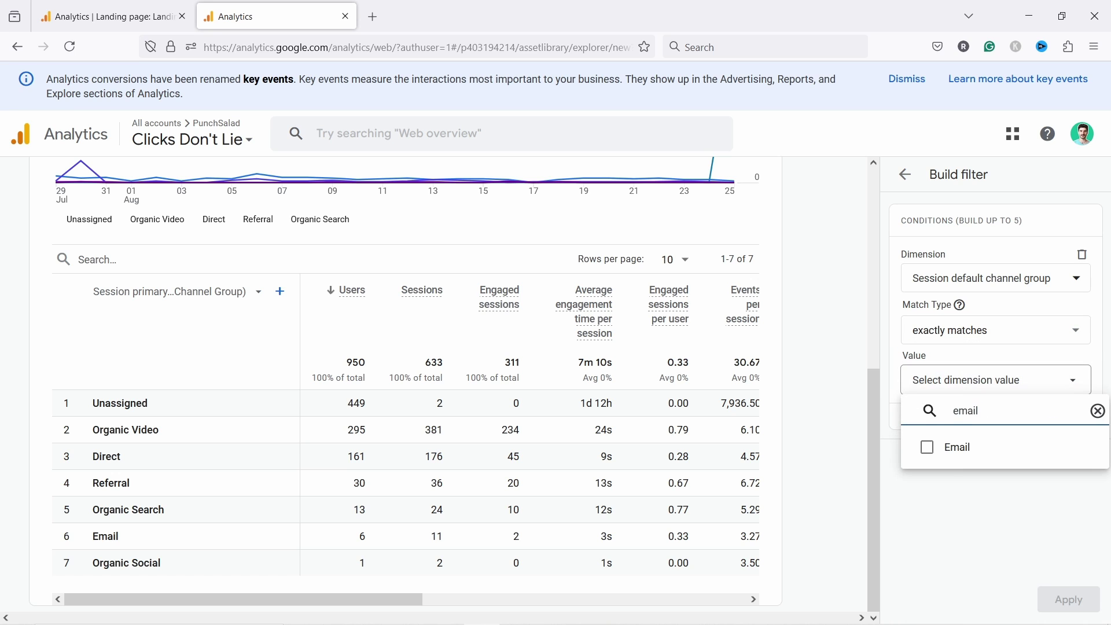
{"action": "left_click", "coordinate": [928, 447]}
{"action": "left_click", "coordinate": [1072, 603]}
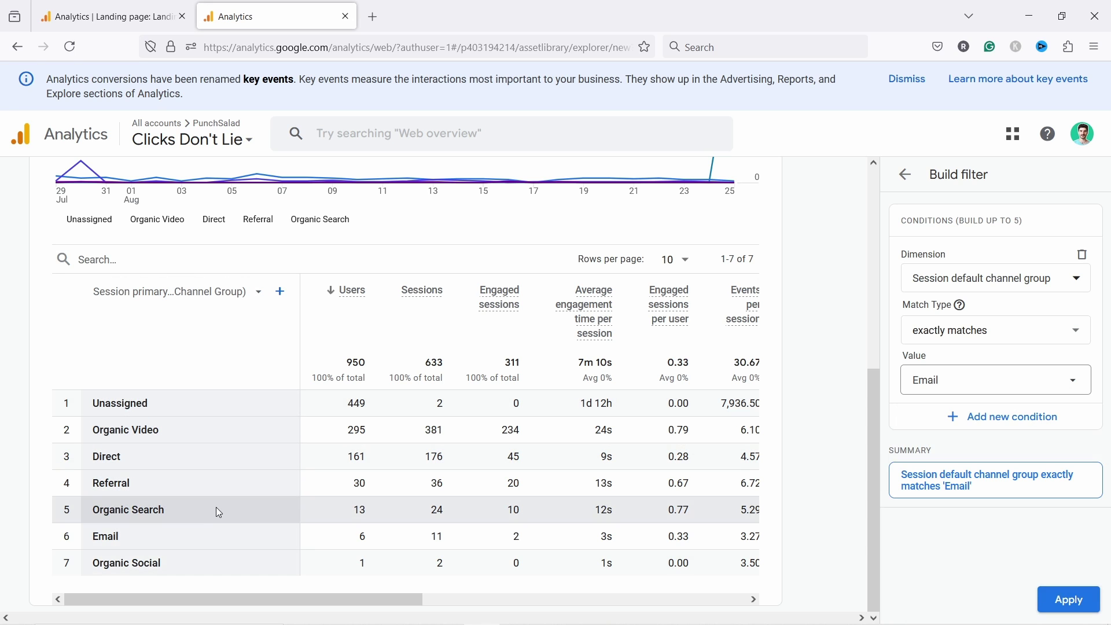
{"action": "left_click", "coordinate": [1069, 600]}
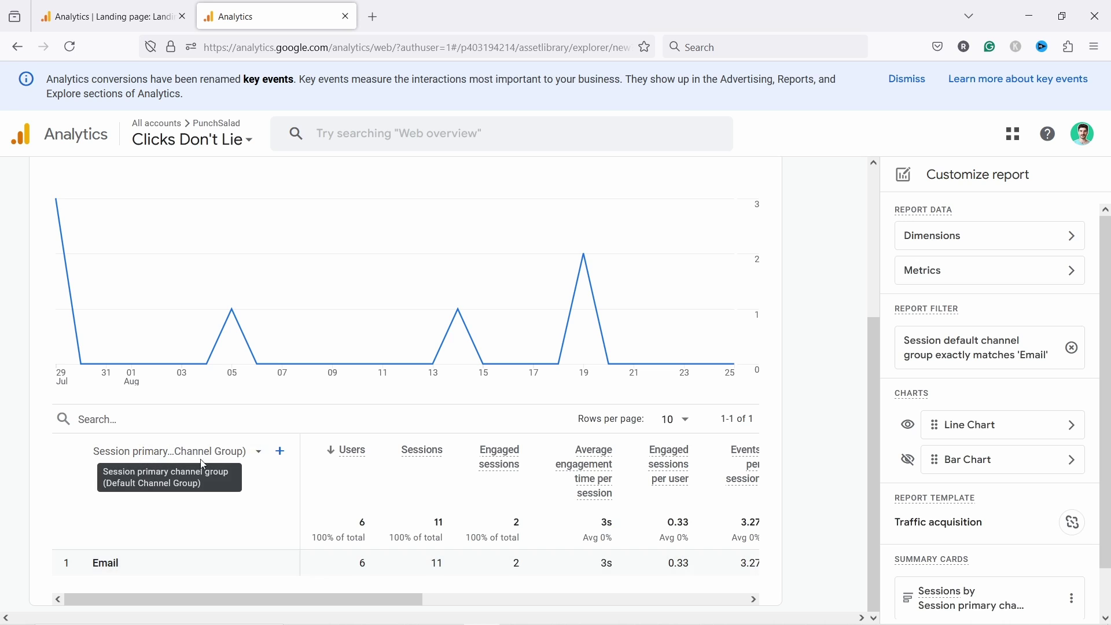
Step: Move Session campaign to the first place in the report's primary dimensions, set it as default and apply the change
{"action": "left_click", "coordinate": [961, 239]}
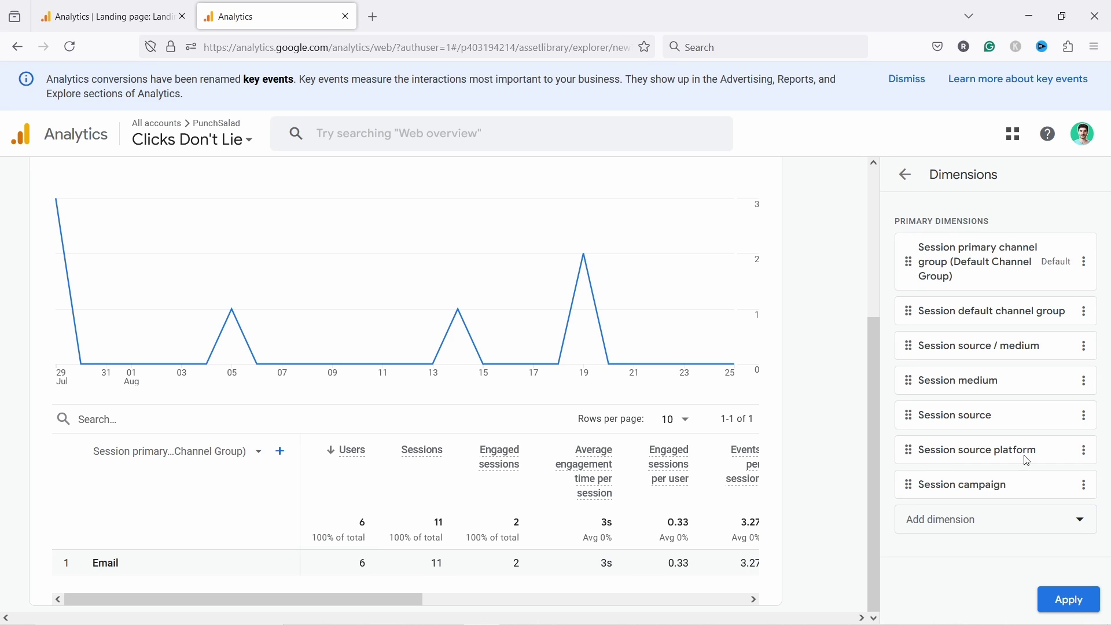
{"action": "left_click_drag", "start_coordinate": [910, 485], "coordinate": [914, 253]}
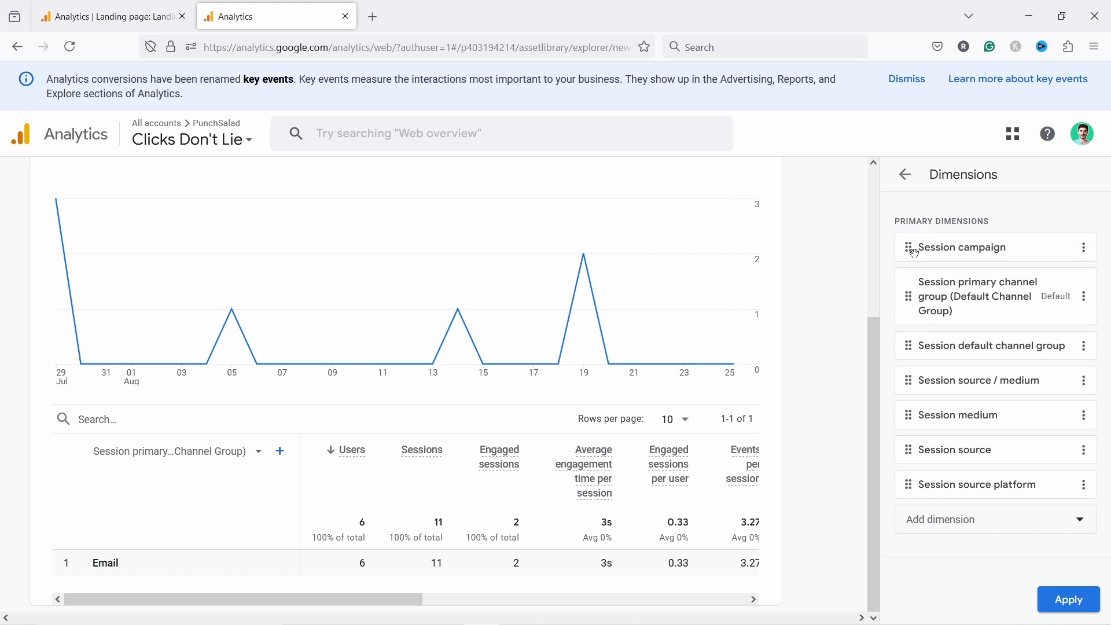
{"action": "left_click", "coordinate": [1085, 247]}
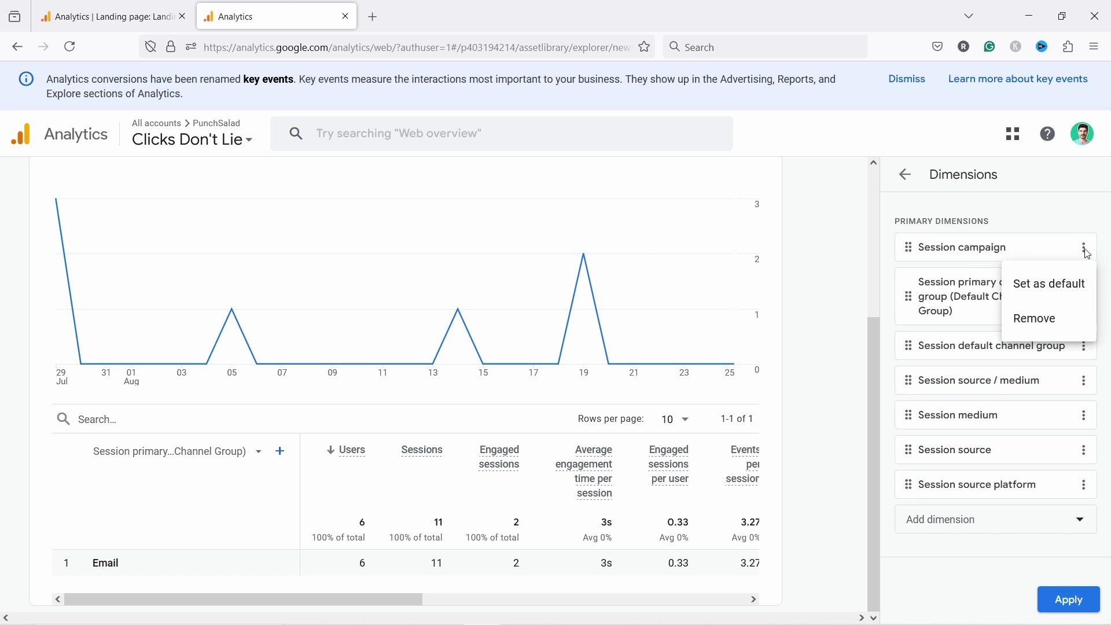
{"action": "left_click", "coordinate": [1046, 287]}
{"action": "left_click", "coordinate": [1069, 601]}
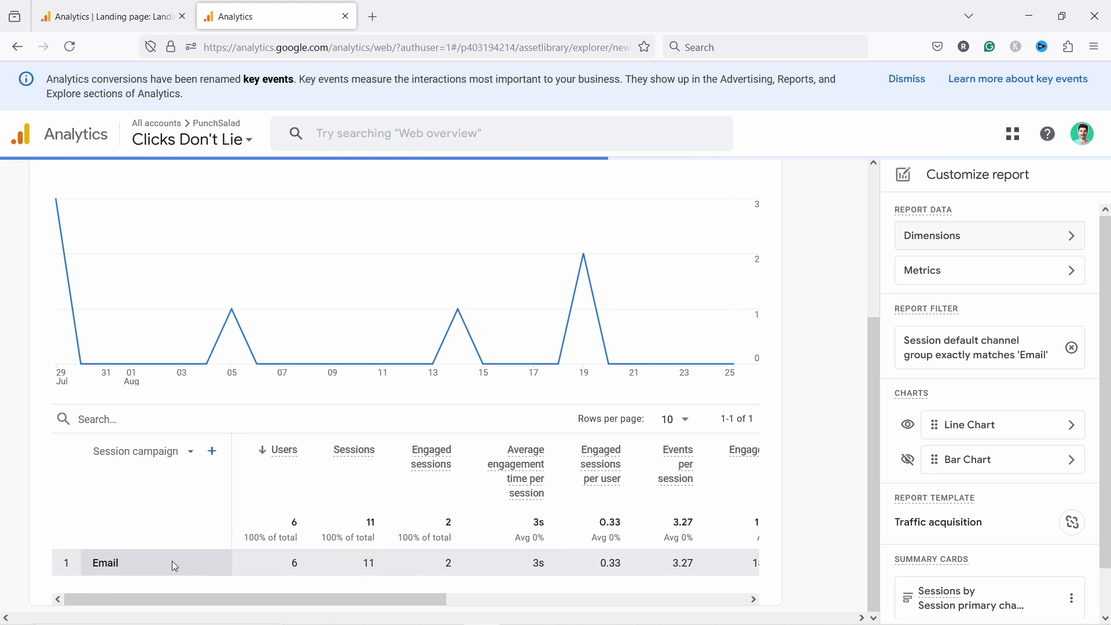
{"action": "scroll", "coordinate": [167, 507], "scroll_direction": "down", "scroll_amount": 2}
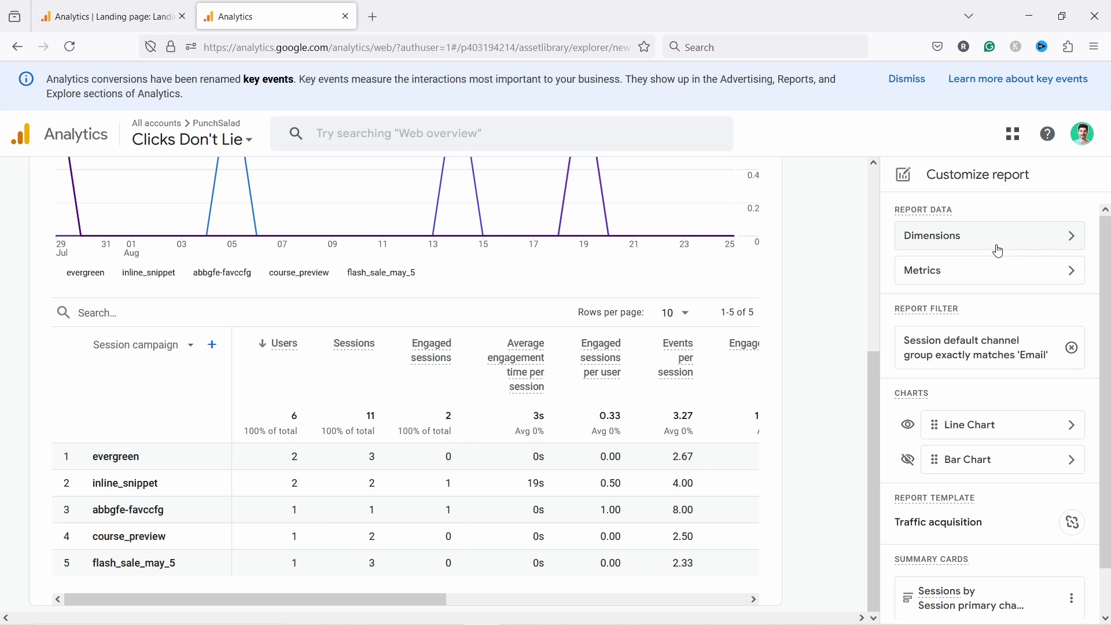
Step: Add the Landing page + query string dimension, place it directly after Session campaign and apply the change
{"action": "left_click", "coordinate": [955, 236]}
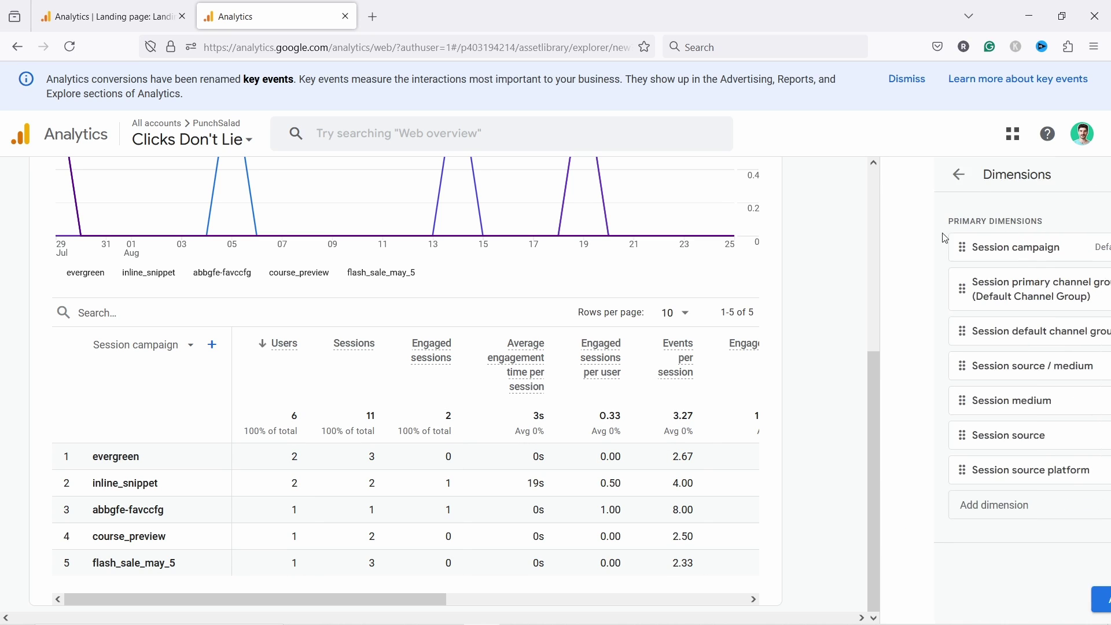
{"action": "left_click", "coordinate": [962, 507]}
{"action": "type", "text": "landing"}
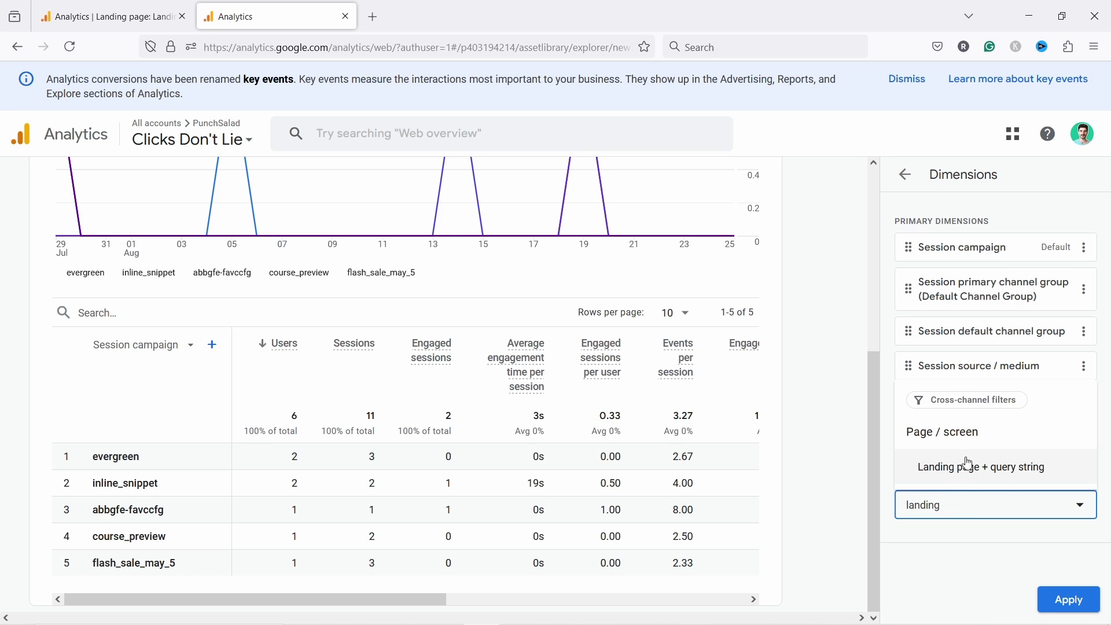
{"action": "left_click", "coordinate": [963, 473]}
{"action": "left_click_drag", "start_coordinate": [913, 534], "coordinate": [915, 286]}
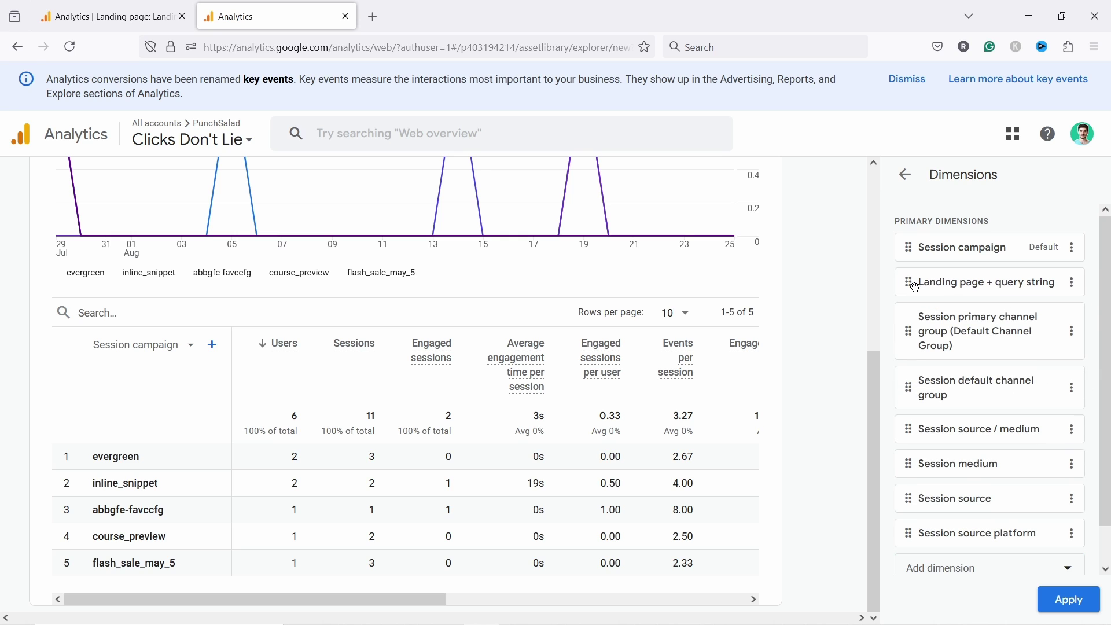
{"action": "left_click", "coordinate": [1070, 600]}
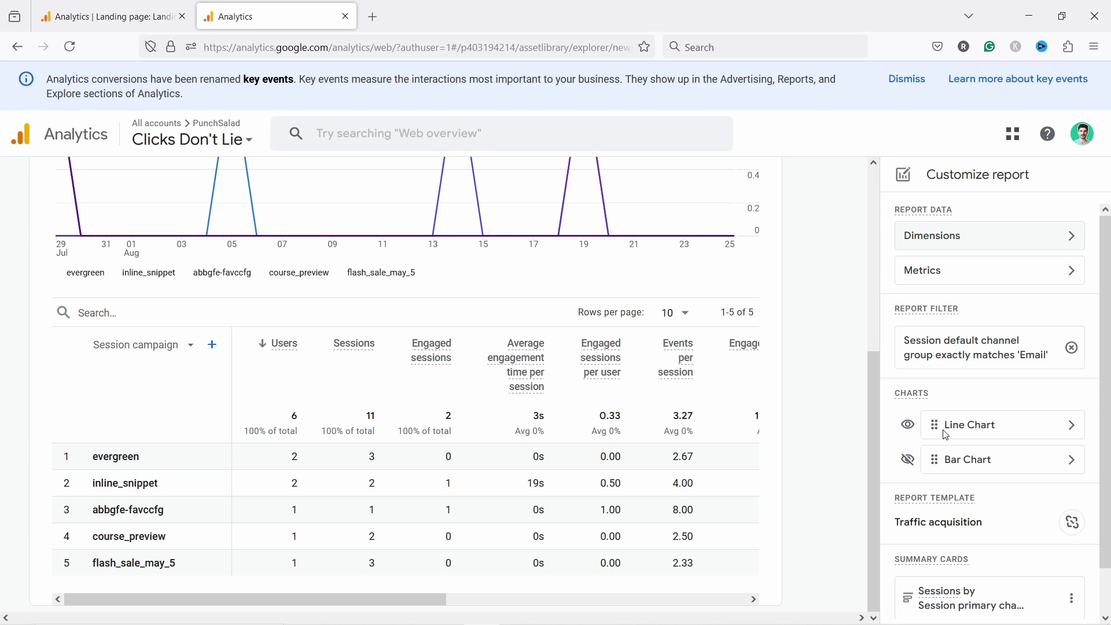
Step: Switch the table's primary dimension to Landing page + query string and add Session campaign as the secondary dimension
{"action": "left_click", "coordinate": [126, 349]}
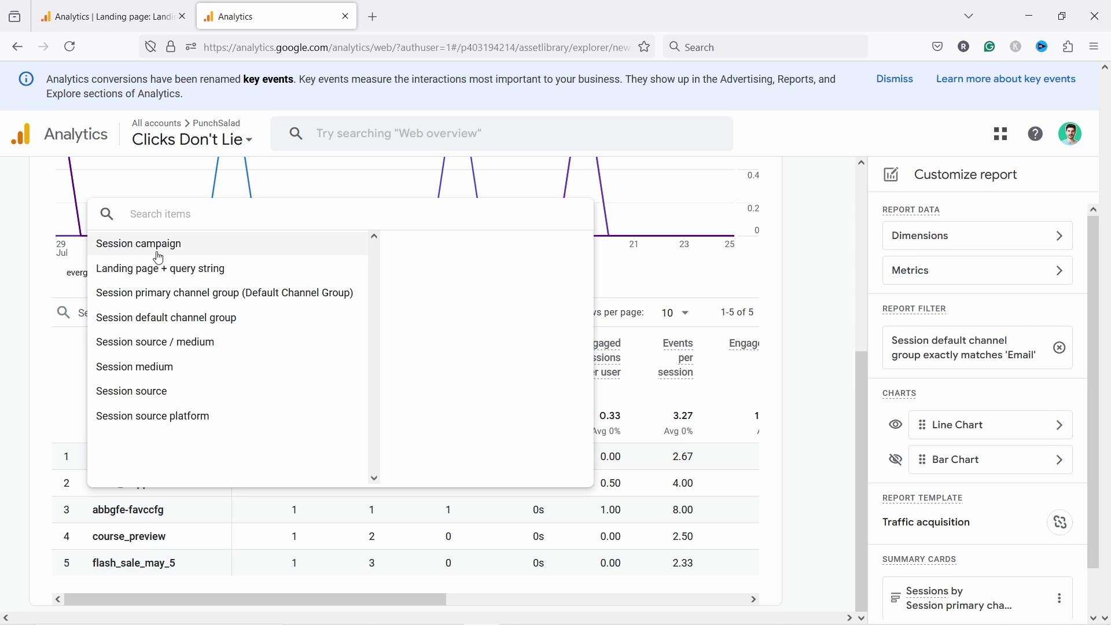
{"action": "left_click", "coordinate": [145, 279]}
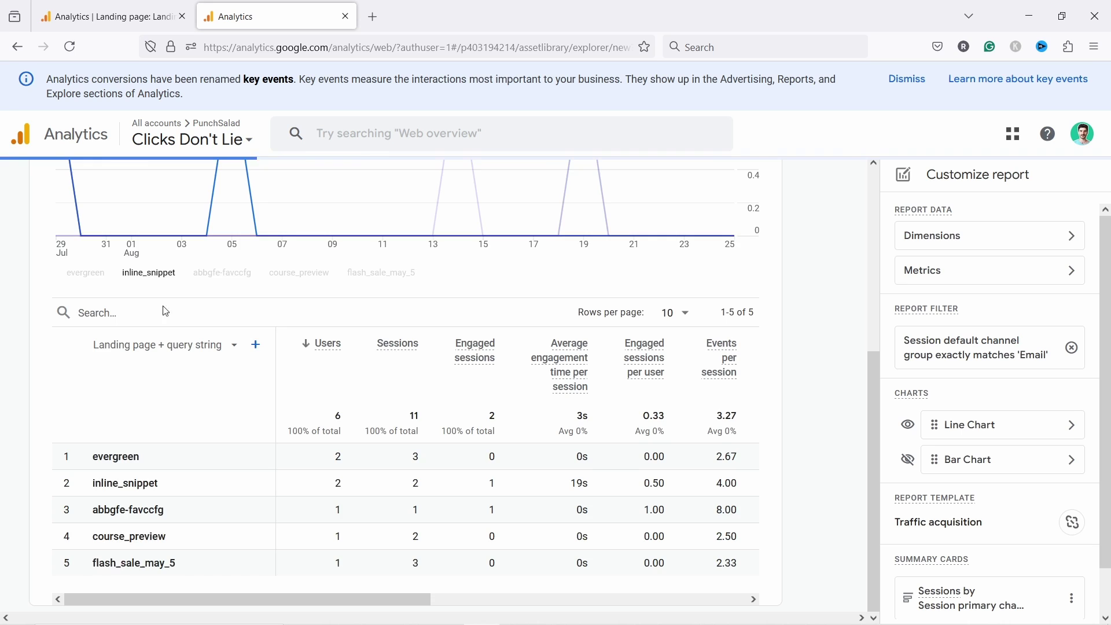
{"action": "left_click", "coordinate": [257, 405]}
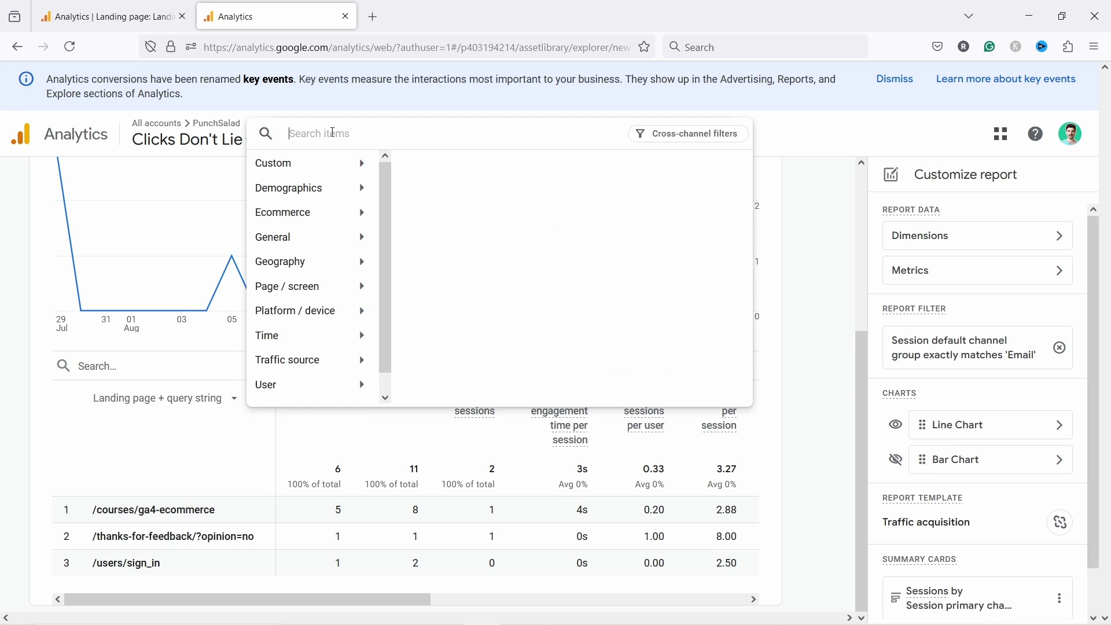
{"action": "type", "text": "campai"}
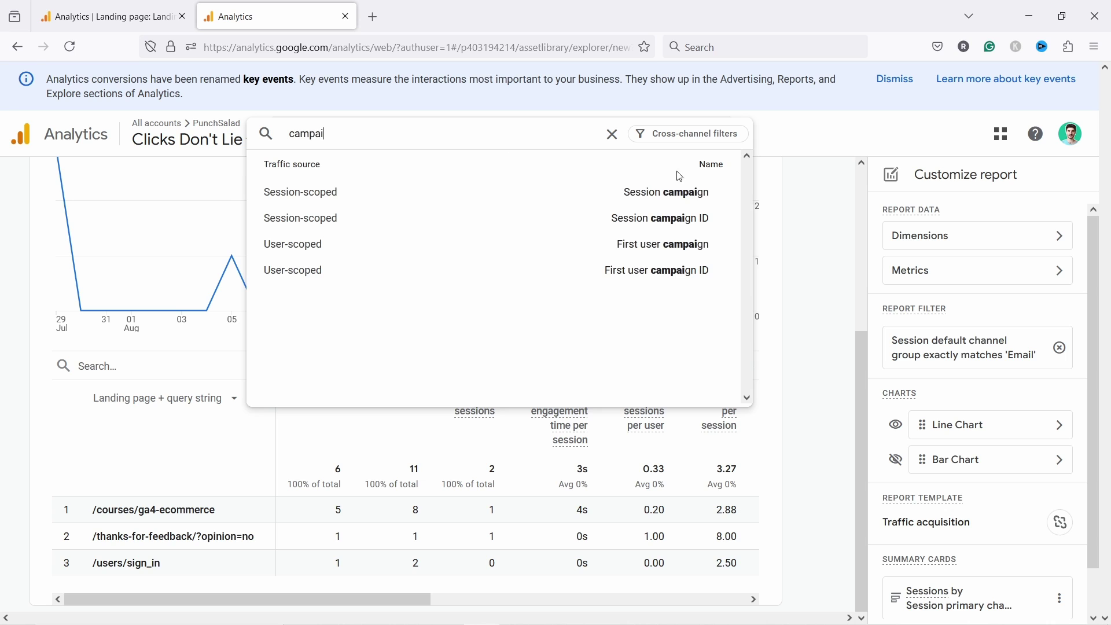
{"action": "left_click", "coordinate": [672, 193]}
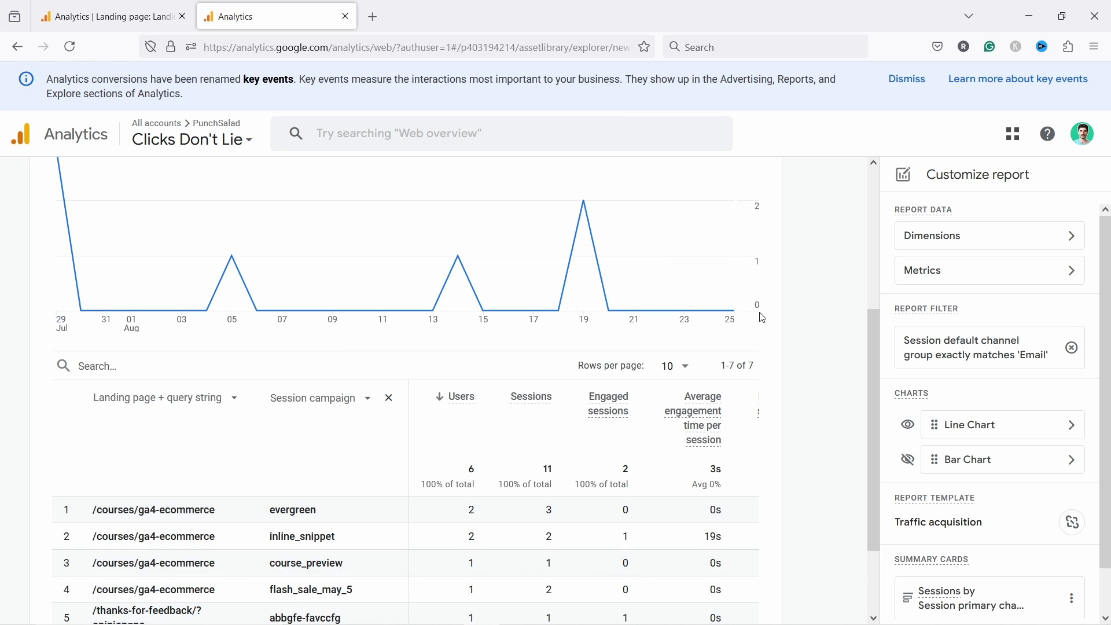
{"action": "scroll", "coordinate": [762, 318], "scroll_direction": "down", "scroll_amount": 2}
Step: Save the customized report as a new report named "Email campaign traffic"
{"action": "scroll", "coordinate": [796, 376], "scroll_direction": "up", "scroll_amount": 6}
{"action": "left_click", "coordinate": [799, 204]}
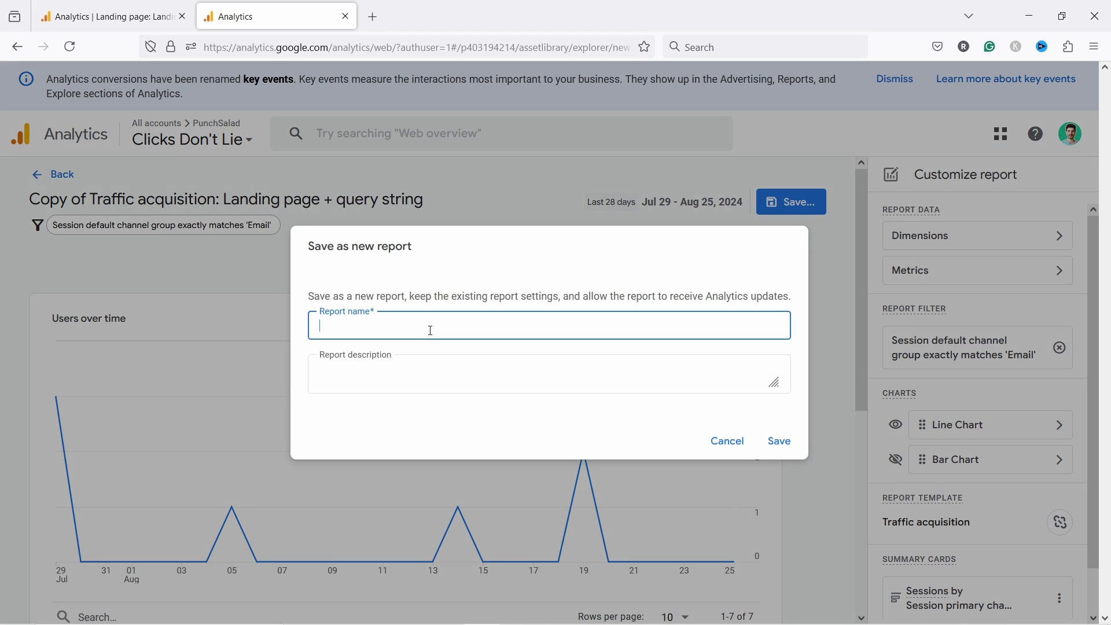
{"action": "type", "text": "Email campaign traffic"}
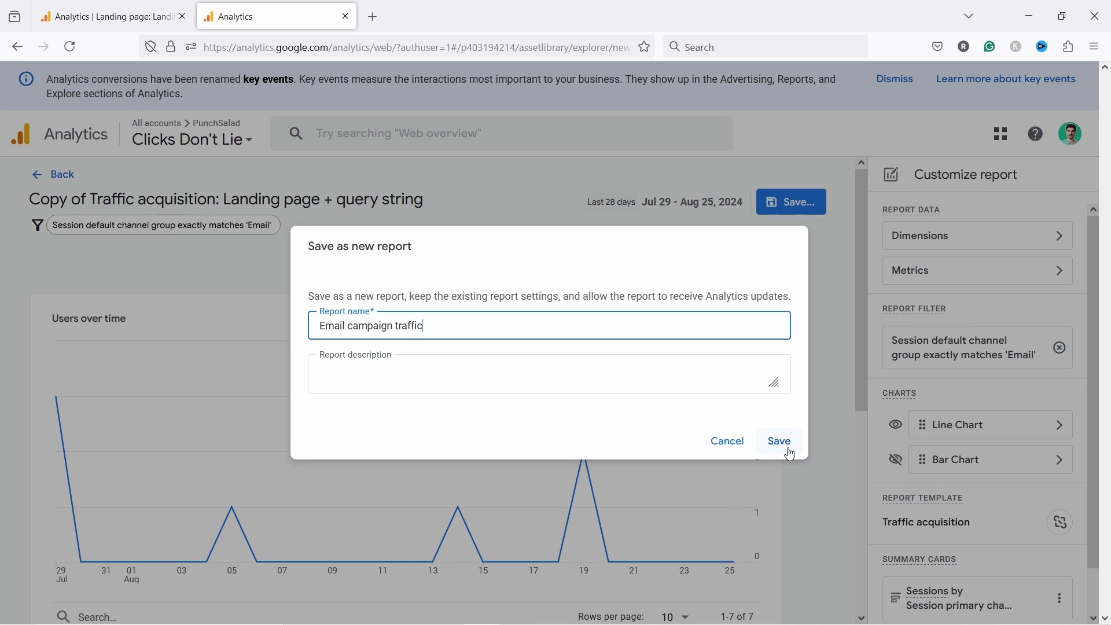
{"action": "left_click", "coordinate": [782, 443]}
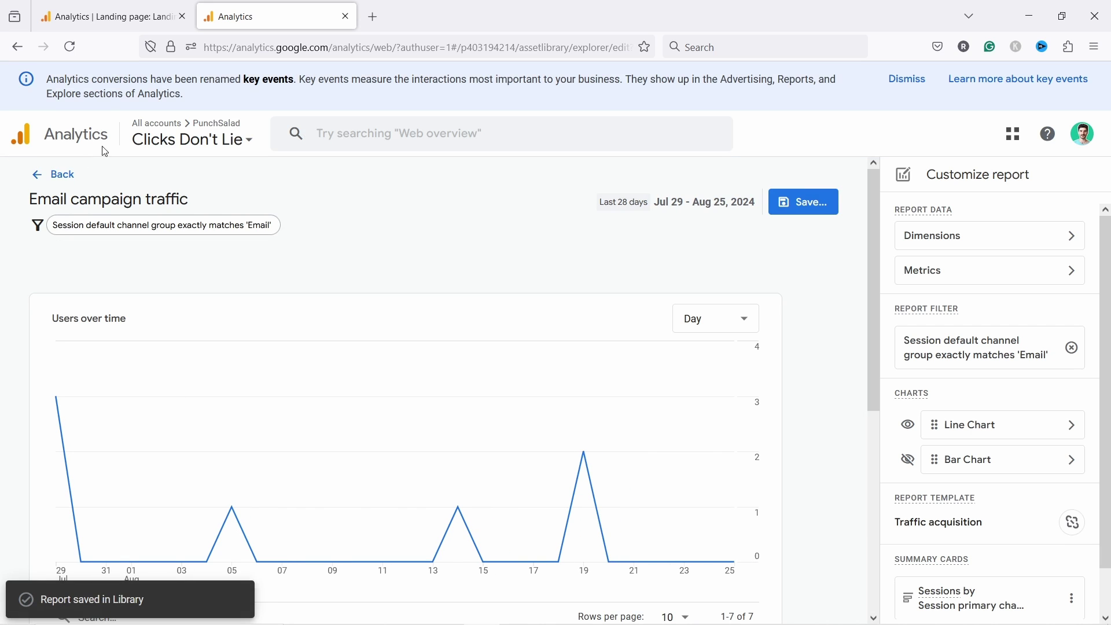
Step: Return to the Library, check the reports list for the saved report and open the Life cycle collection for editing
{"action": "left_click", "coordinate": [55, 175]}
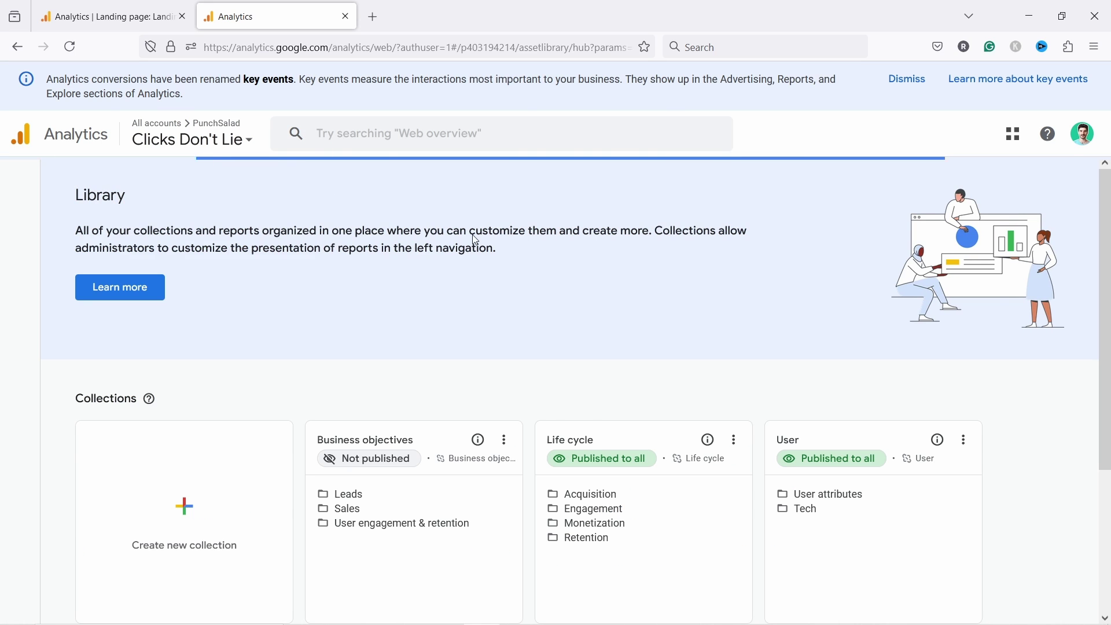
{"action": "scroll", "coordinate": [640, 305], "scroll_direction": "down", "scroll_amount": 8}
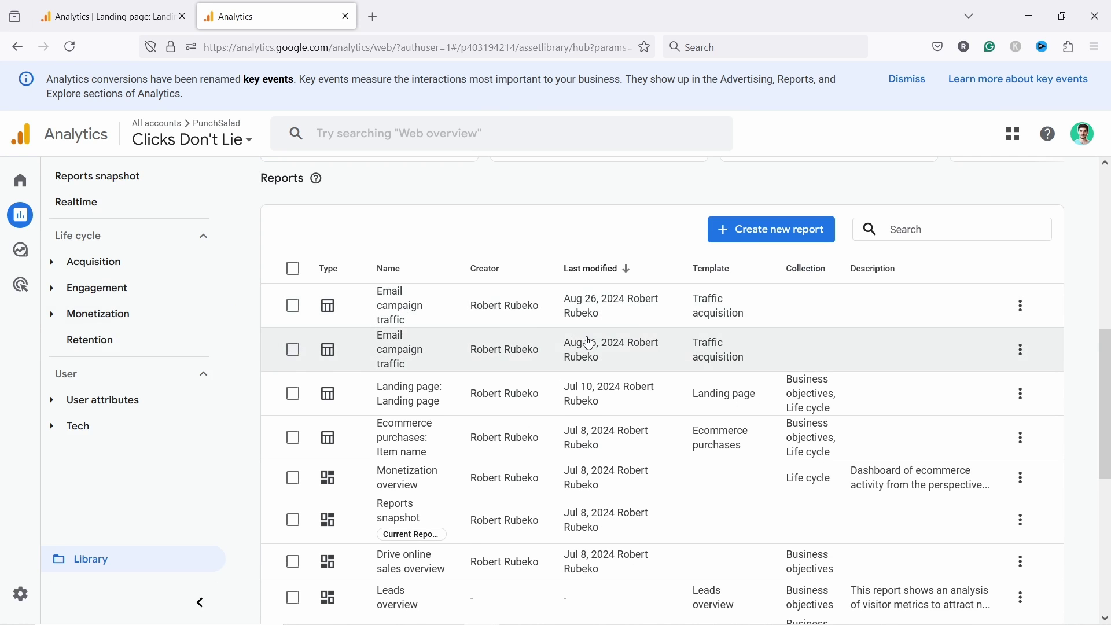
{"action": "scroll", "coordinate": [578, 365], "scroll_direction": "up", "scroll_amount": 2}
{"action": "scroll", "coordinate": [452, 437], "scroll_direction": "up", "scroll_amount": 6}
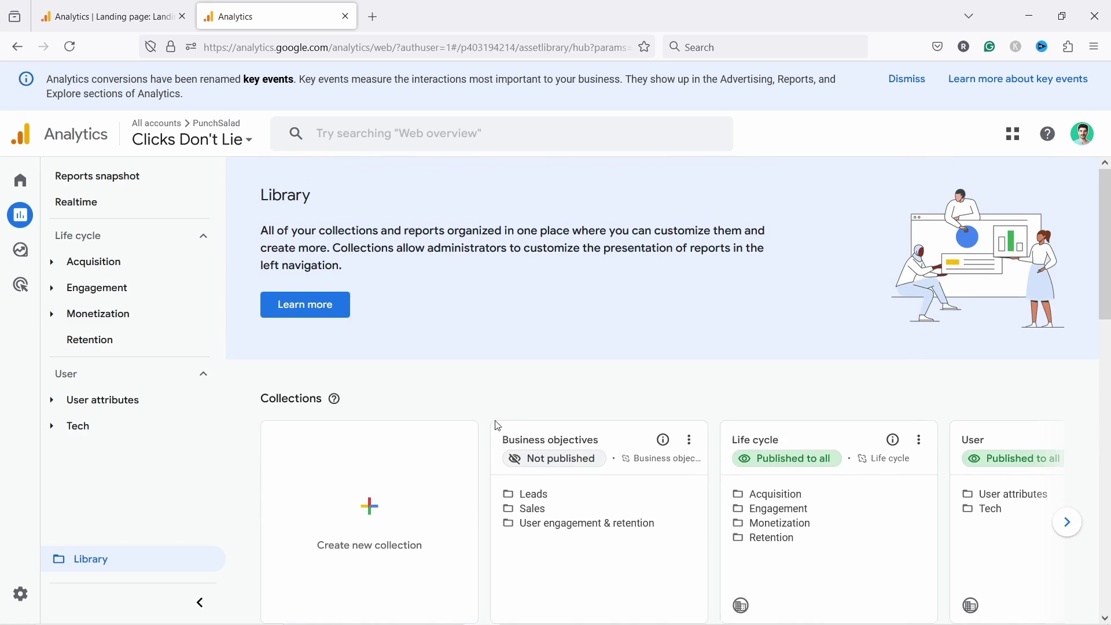
{"action": "scroll", "coordinate": [695, 347], "scroll_direction": "down", "scroll_amount": 2}
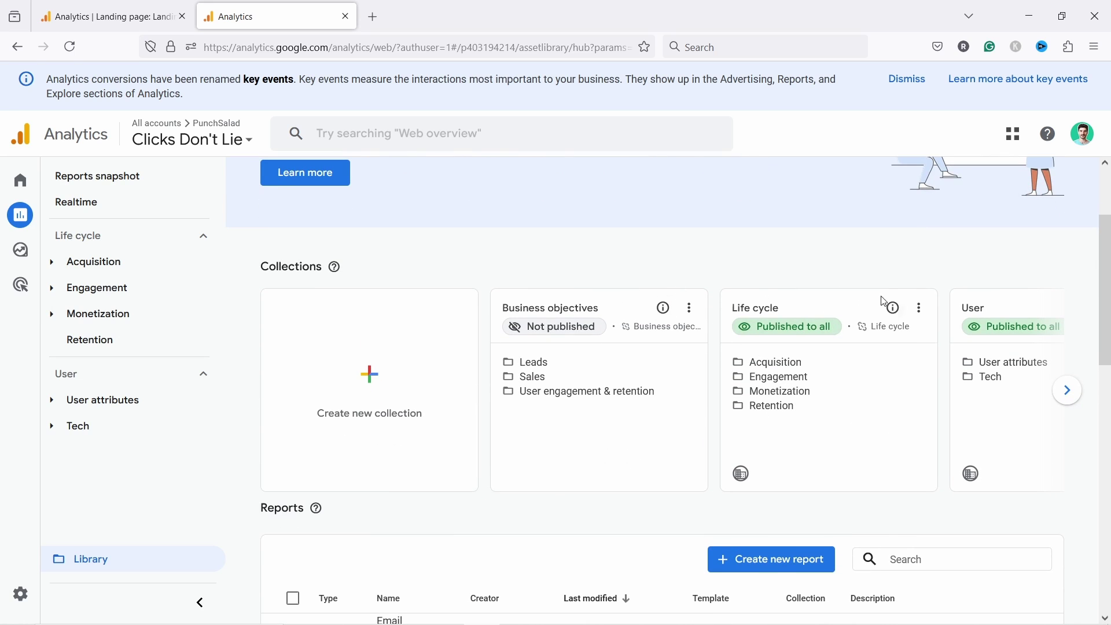
{"action": "left_click", "coordinate": [919, 308]}
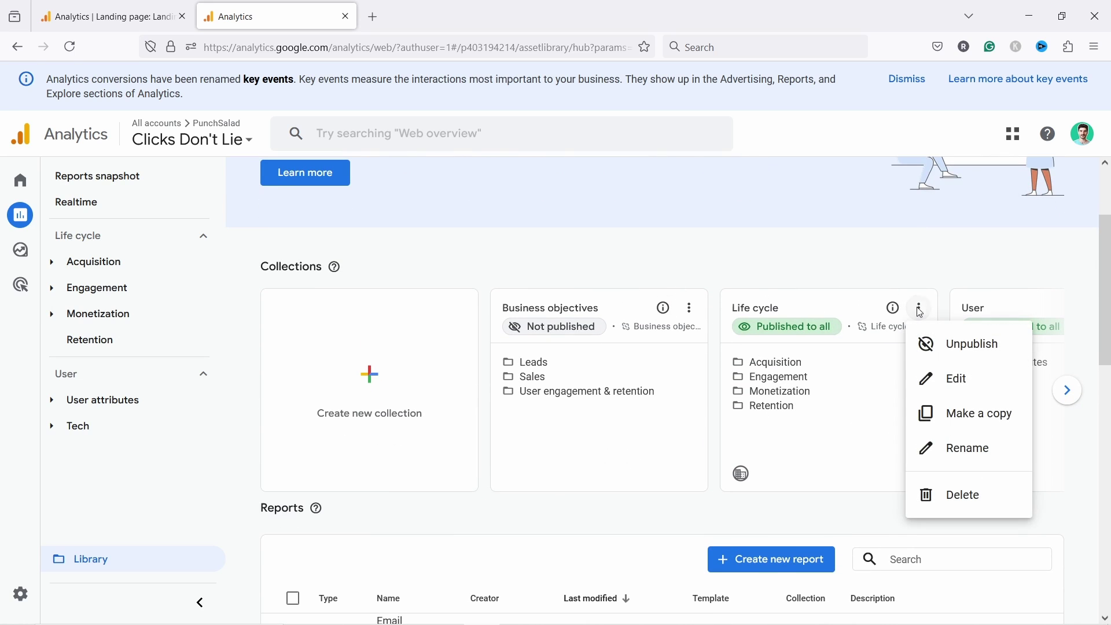
{"action": "left_click", "coordinate": [952, 384]}
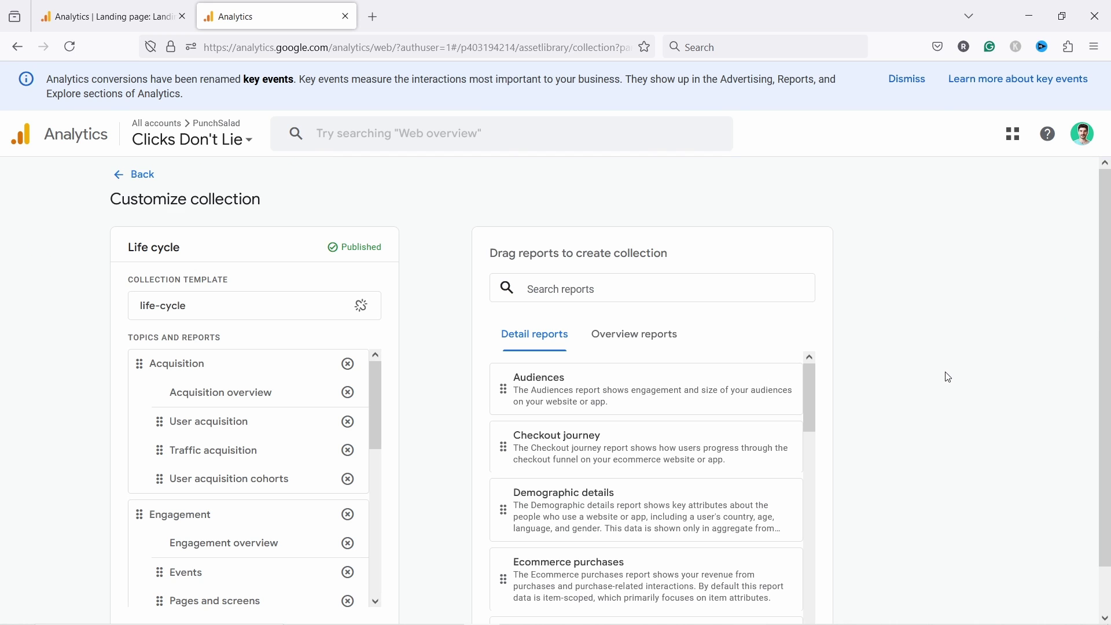
Step: Search the detail reports for "email" and add Email campaign traffic to the Acquisition topic, directly below Acquisition overview
{"action": "left_click", "coordinate": [601, 290]}
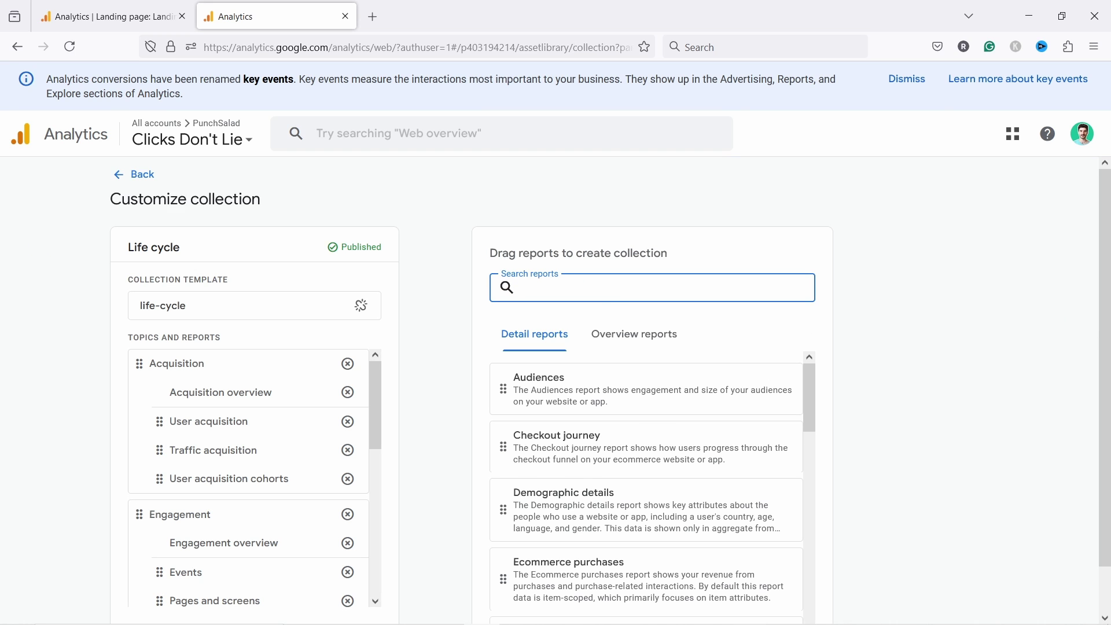
{"action": "type", "text": "email"}
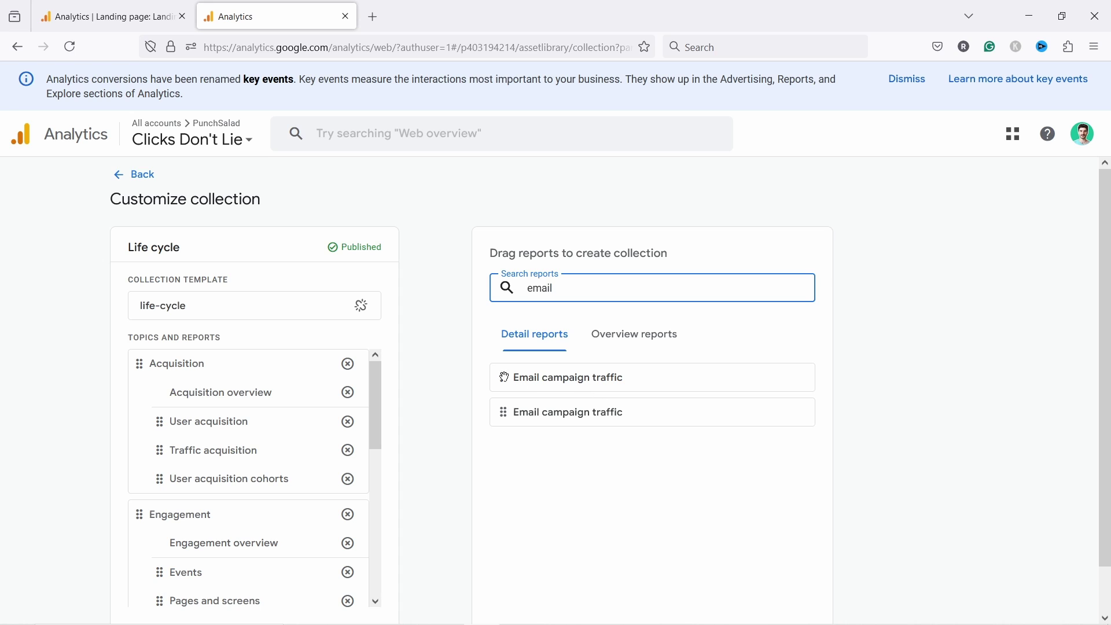
{"action": "left_click_drag", "start_coordinate": [505, 377], "coordinate": [478, 379]}
{"action": "left_click_drag", "start_coordinate": [359, 394], "coordinate": [172, 406]}
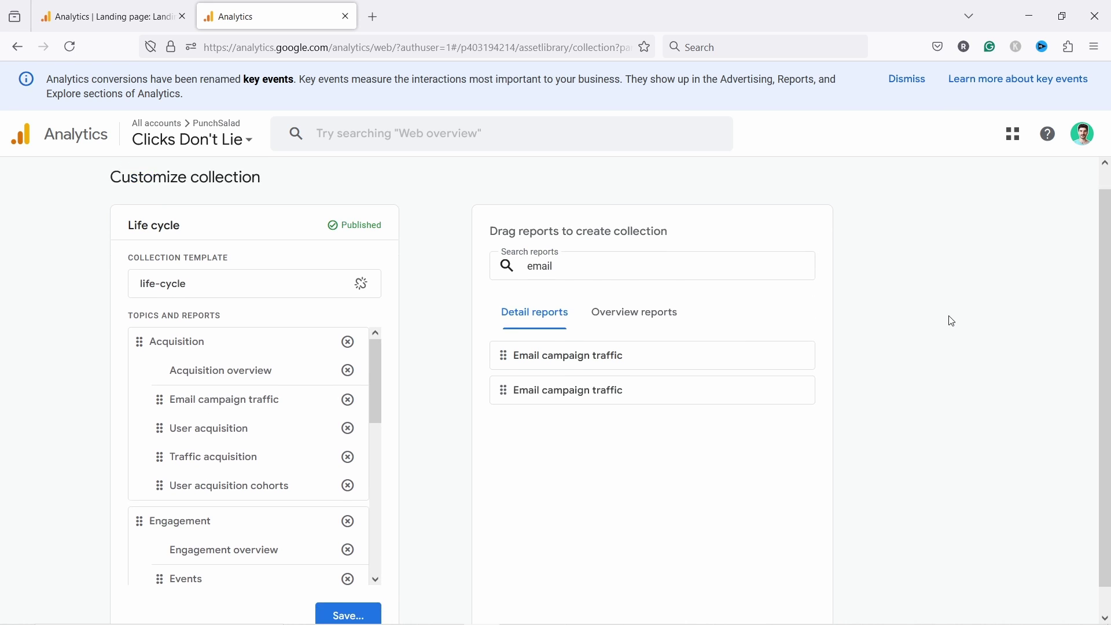
Step: Save the changes to the current Life cycle collection and return to the Library
{"action": "scroll", "coordinate": [952, 320], "scroll_direction": "down", "scroll_amount": 2}
{"action": "left_click", "coordinate": [353, 592]}
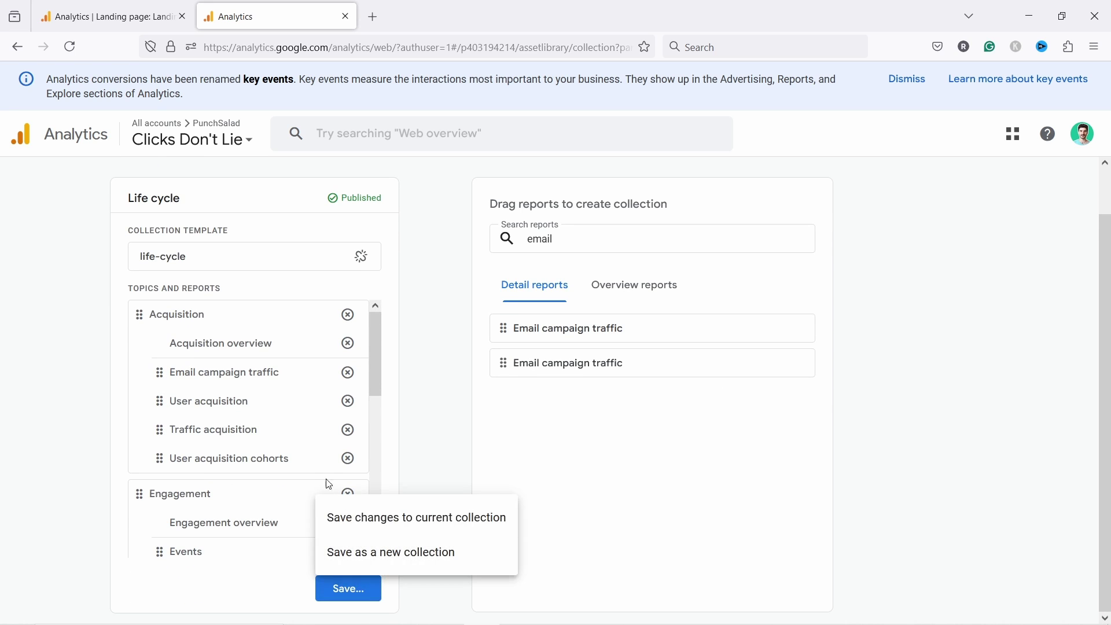
{"action": "left_click", "coordinate": [384, 518]}
{"action": "scroll", "coordinate": [430, 298], "scroll_direction": "up", "scroll_amount": 2}
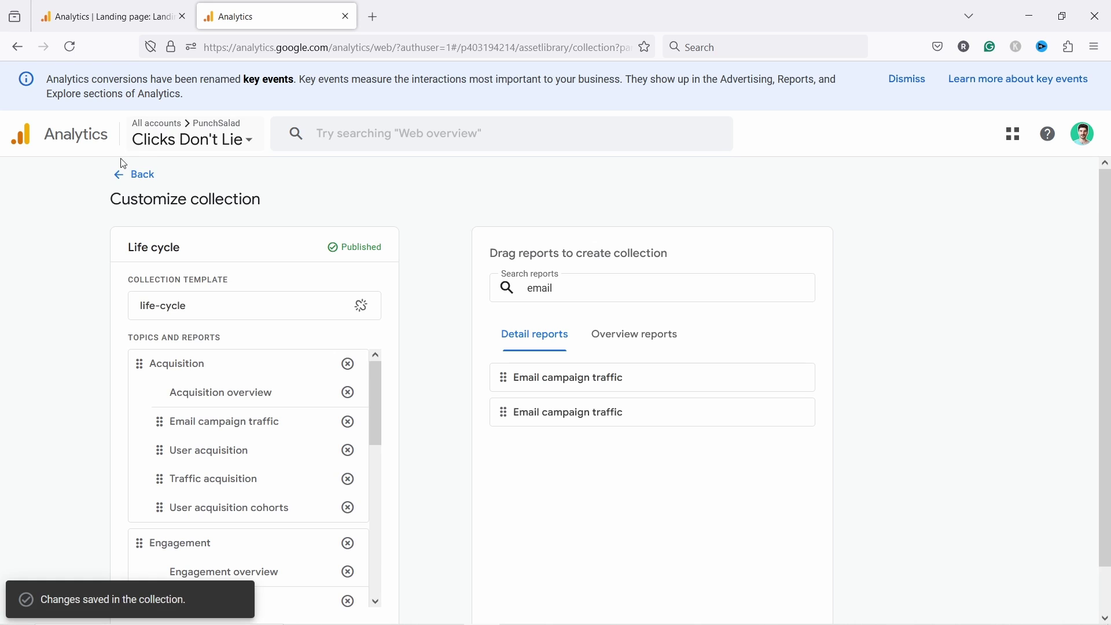
{"action": "left_click", "coordinate": [126, 175]}
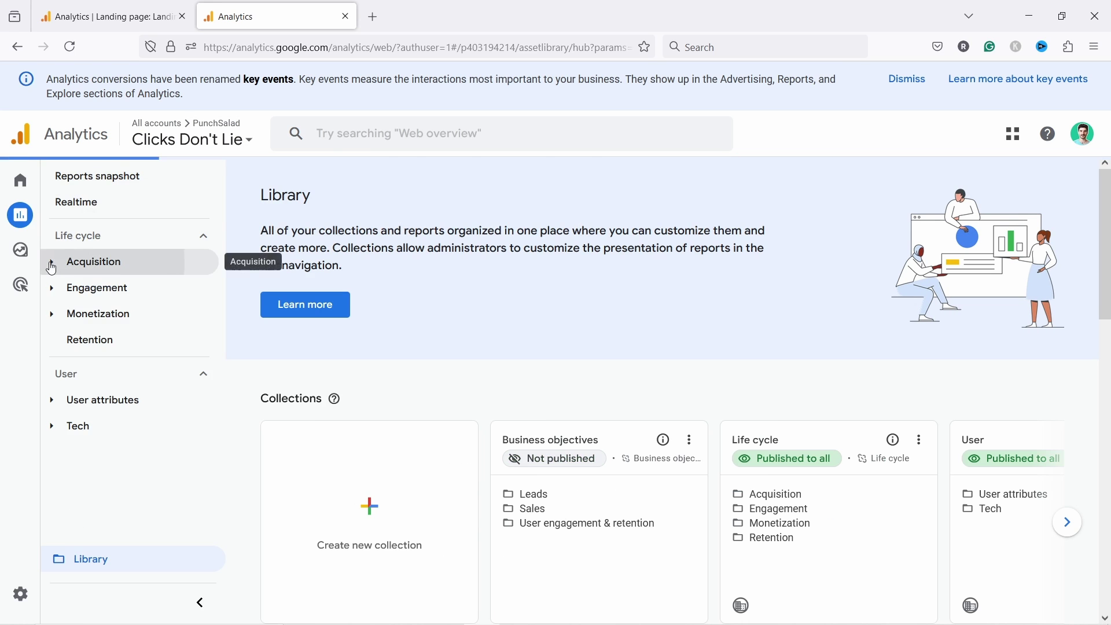
Step: Open the Email campaign traffic report from the Acquisition topic and go to its landing page data table
{"action": "left_click", "coordinate": [53, 265]}
{"action": "left_click", "coordinate": [141, 325]}
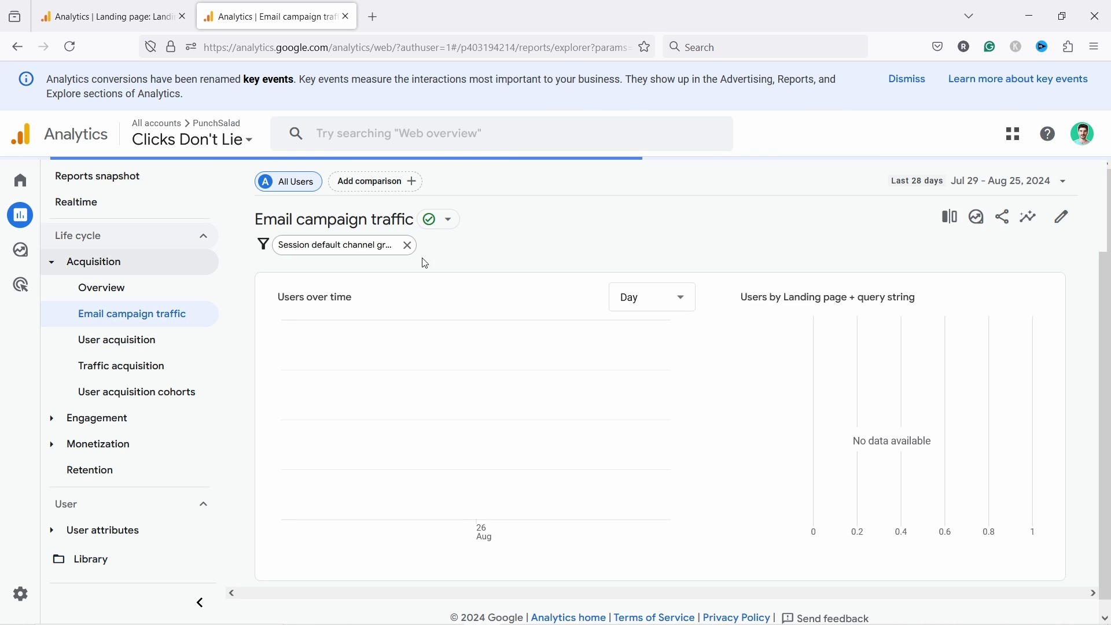
{"action": "scroll", "coordinate": [435, 270], "scroll_direction": "down", "scroll_amount": 4}
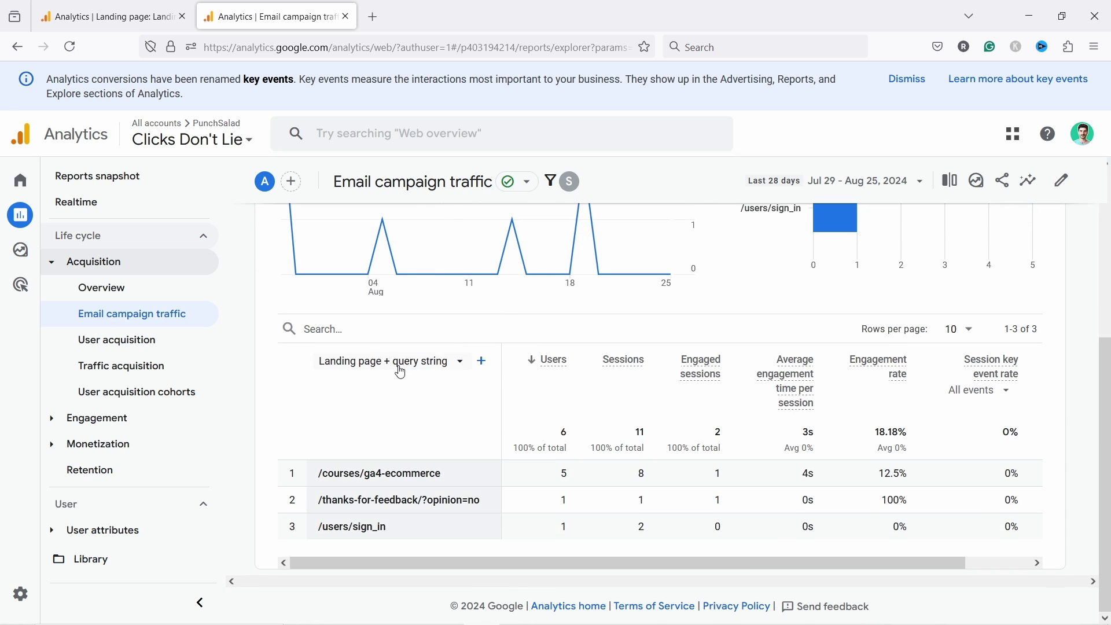
{"action": "left_click", "coordinate": [481, 368]}
{"action": "left_click", "coordinate": [360, 371]}
{"action": "left_click", "coordinate": [360, 371]}
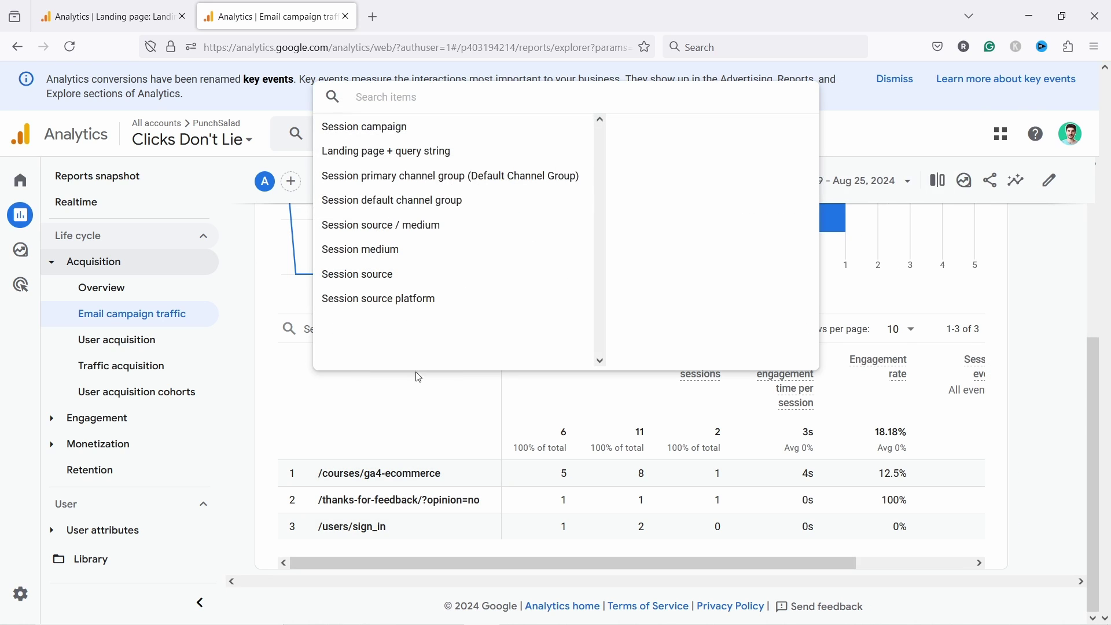
{"action": "key", "text": "Escape"}
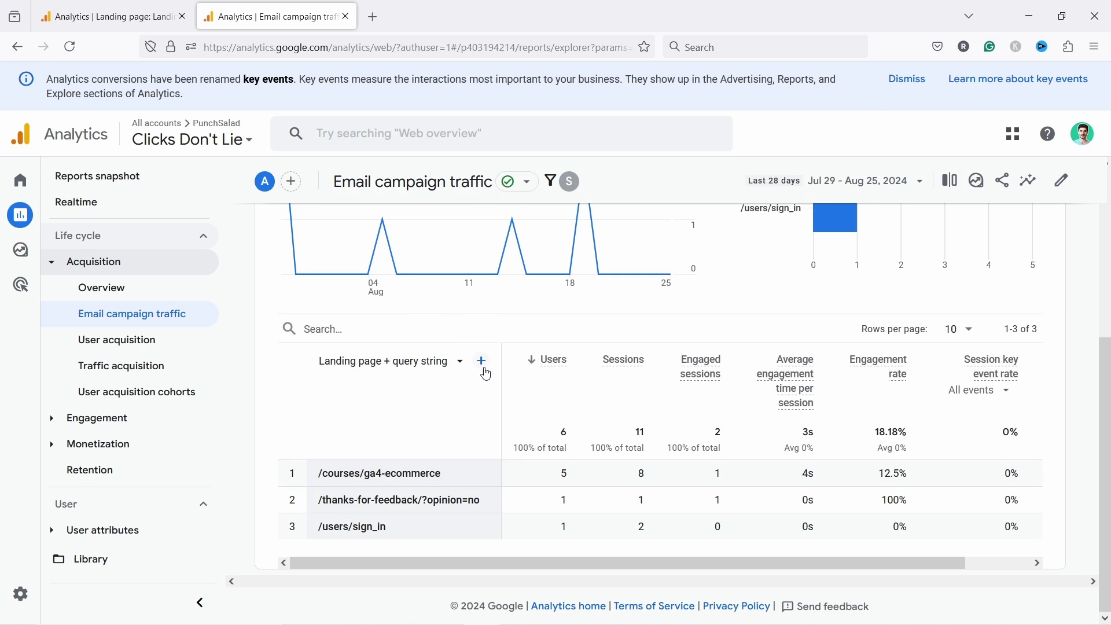
Step: Add the session-scoped Session campaign as the secondary dimension of the landing page table
{"action": "left_click", "coordinate": [481, 364]}
{"action": "type", "text": "cam"}
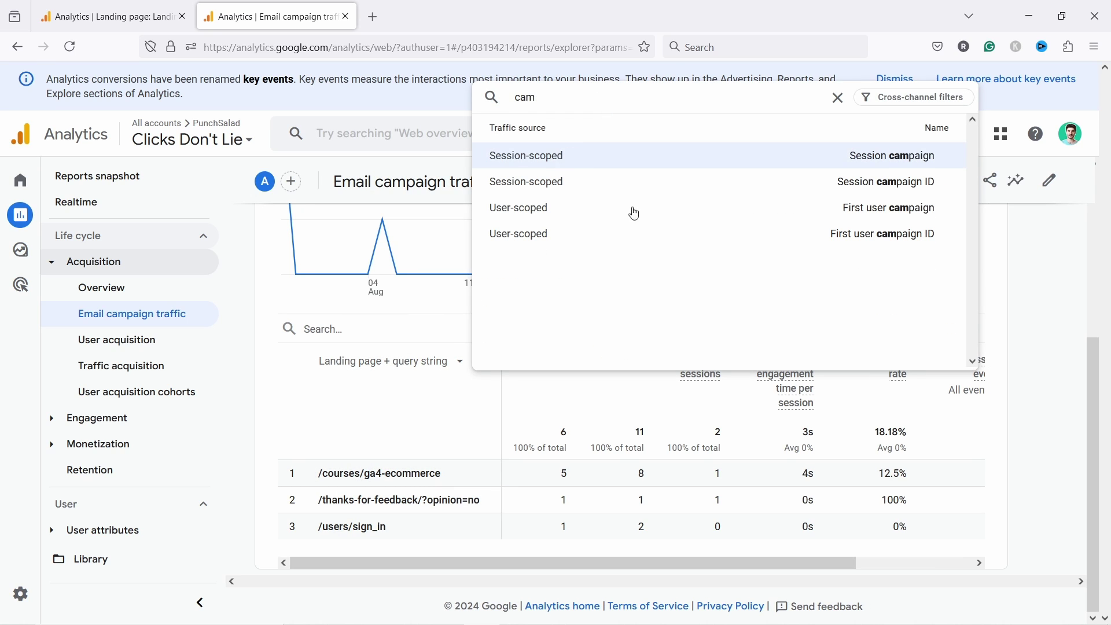
{"action": "key", "text": "Return"}
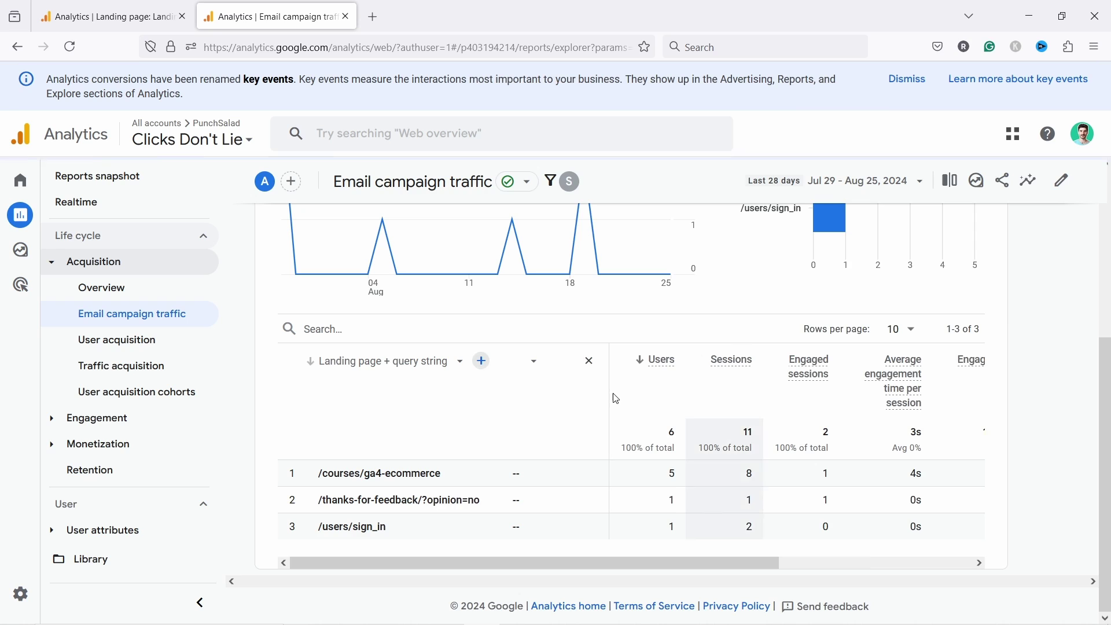